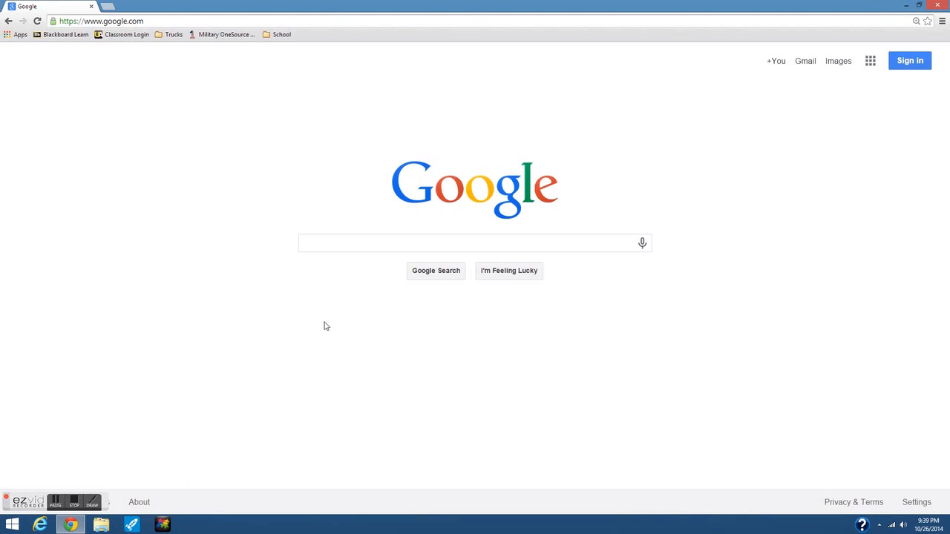
- Sign in to Google with the chosen account and its password
{"action": "left_click", "coordinate": [910, 64]}
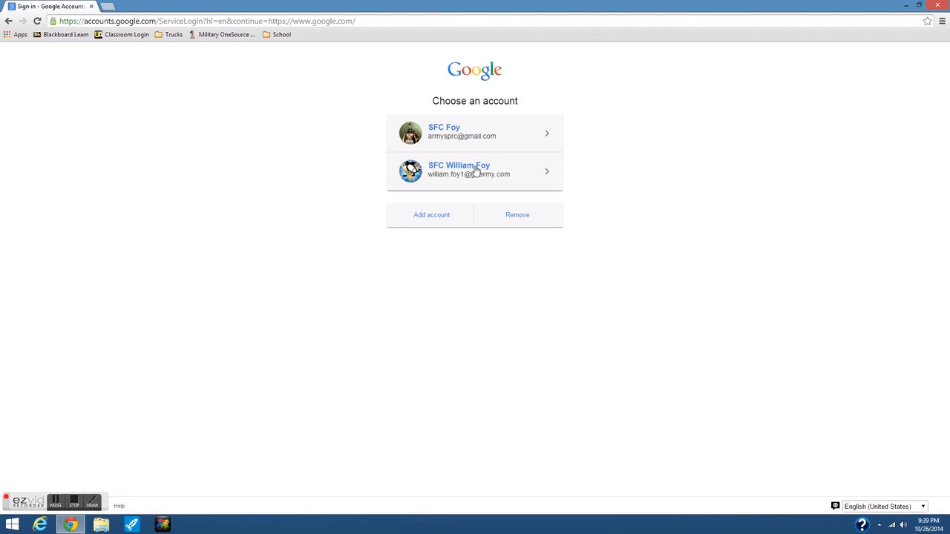
{"action": "left_click", "coordinate": [476, 171]}
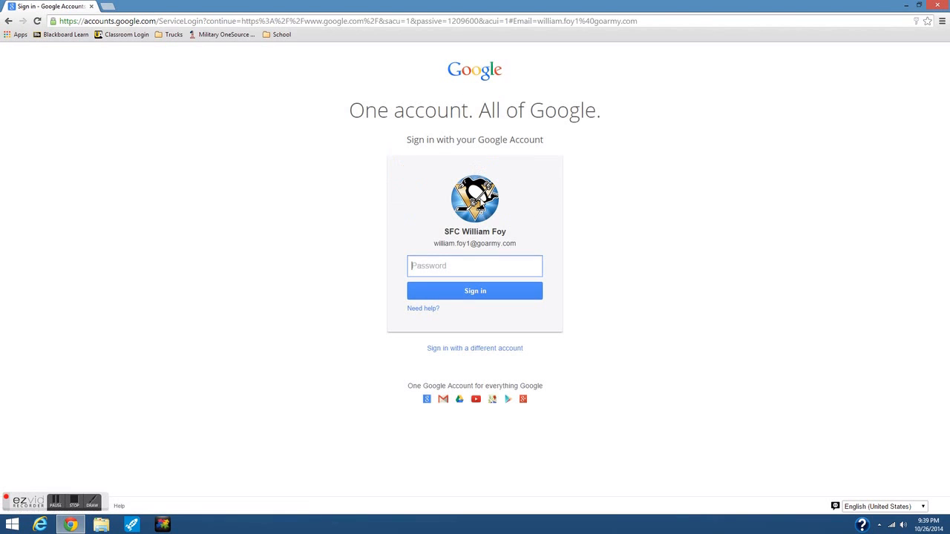
{"action": "type", "text": "•••••••••••••"}
{"action": "key", "text": "Return"}
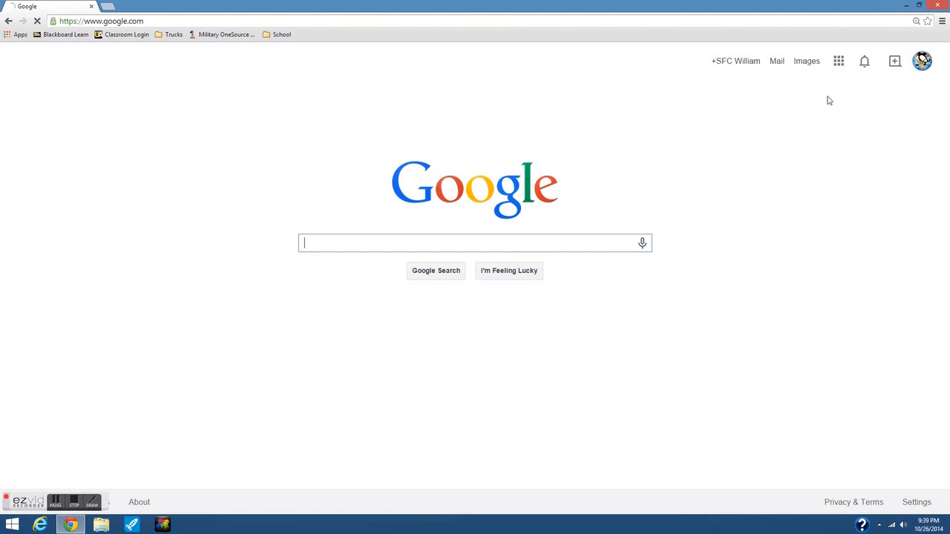
- Open Google Calendar from the Google apps grid
{"action": "left_click", "coordinate": [839, 62]}
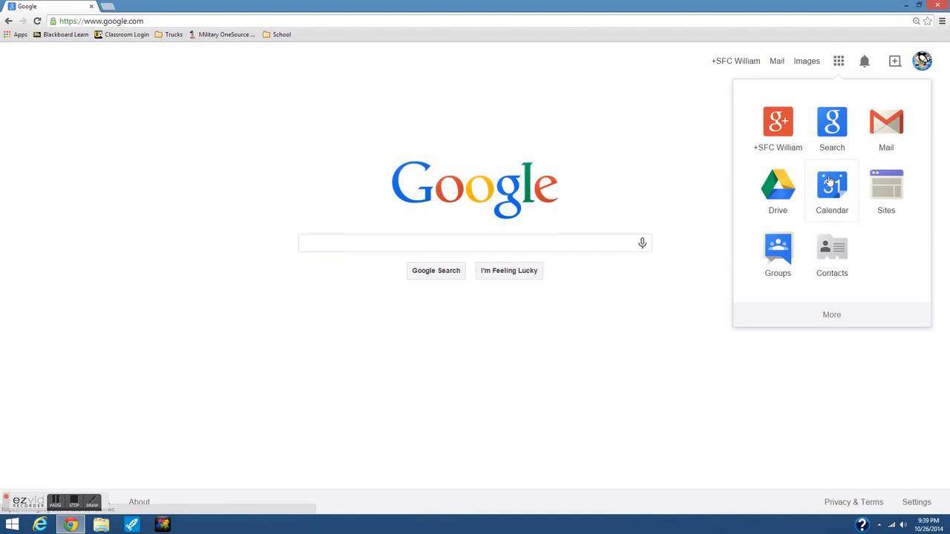
{"action": "left_click", "coordinate": [829, 182]}
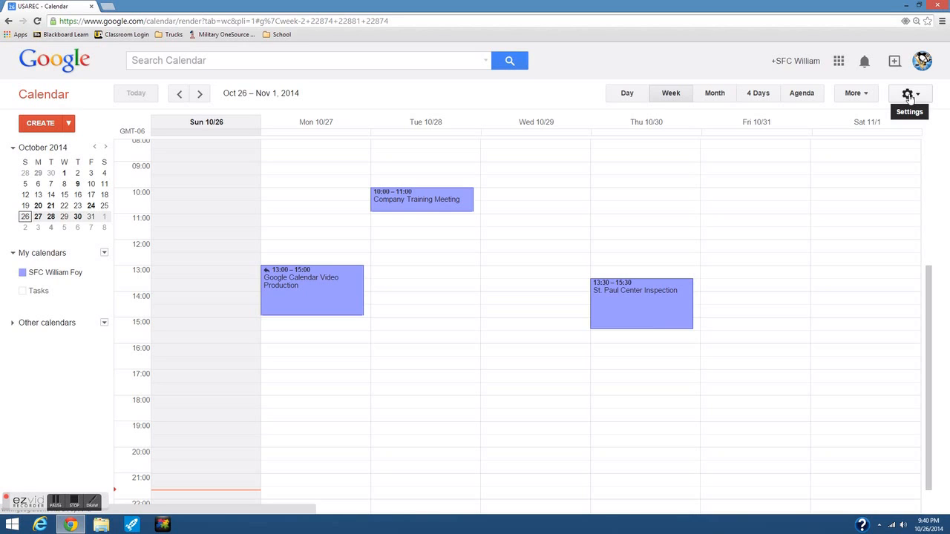
- Open the Calendar Settings page from the gear menu
{"action": "left_click", "coordinate": [909, 99]}
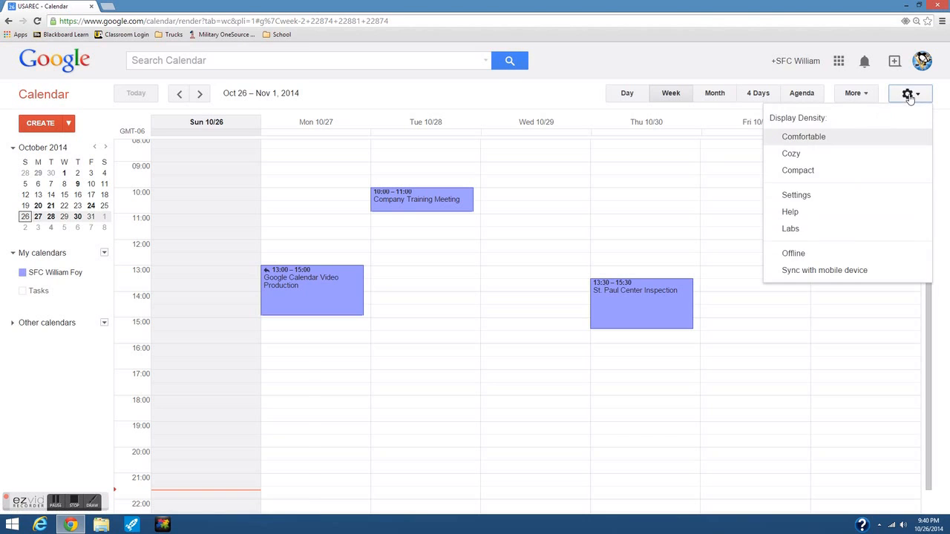
{"action": "left_click", "coordinate": [794, 197]}
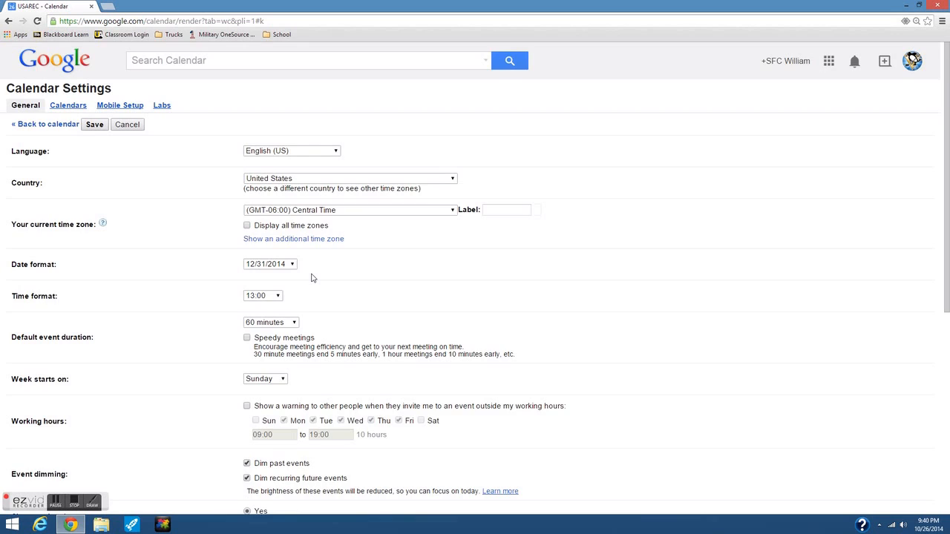
{"action": "scroll", "coordinate": [311, 278], "scroll_direction": "down", "scroll_amount": 1}
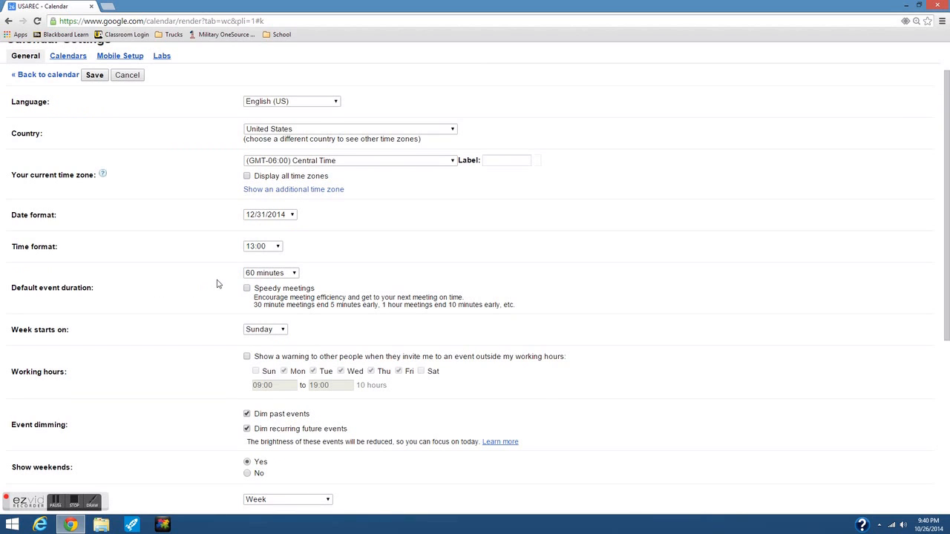
- Keep the default event duration at 60 minutes and the working-hours warning off
{"action": "left_click", "coordinate": [294, 274]}
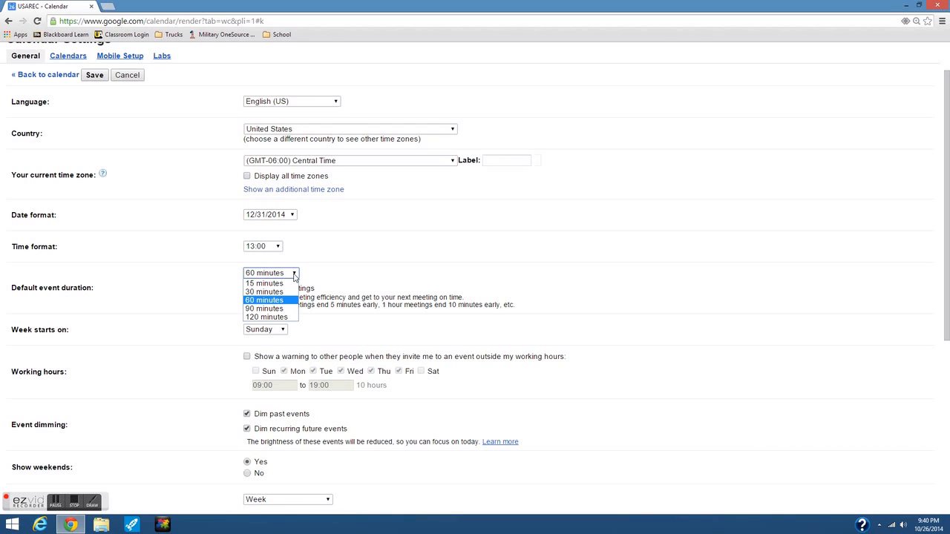
{"action": "left_click", "coordinate": [350, 272]}
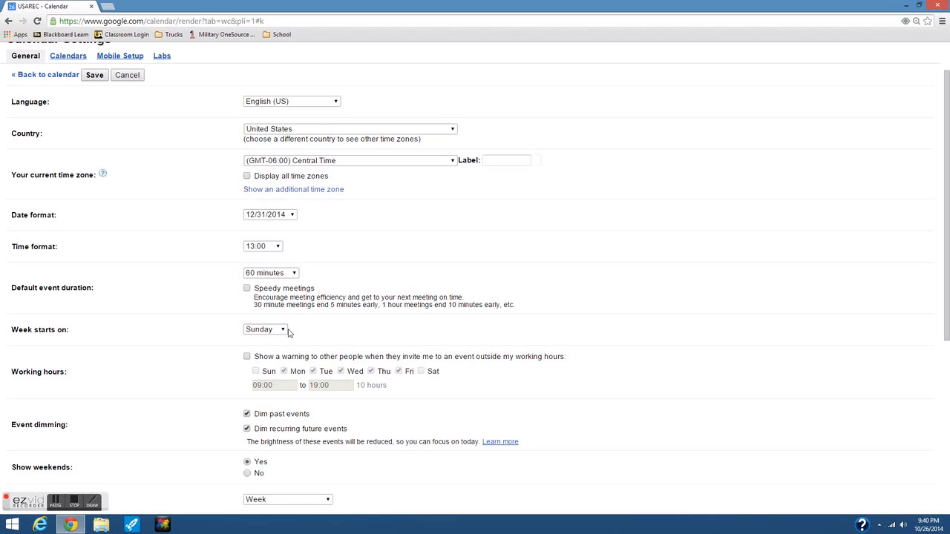
{"action": "scroll", "coordinate": [312, 334], "scroll_direction": "down", "scroll_amount": 1}
{"action": "scroll", "coordinate": [311, 336], "scroll_direction": "down", "scroll_amount": 1}
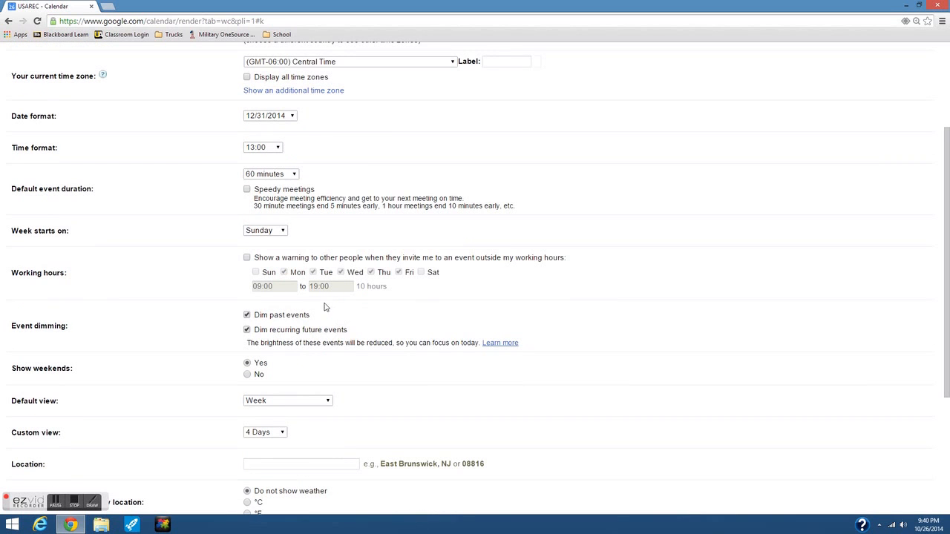
{"action": "left_click", "coordinate": [247, 259]}
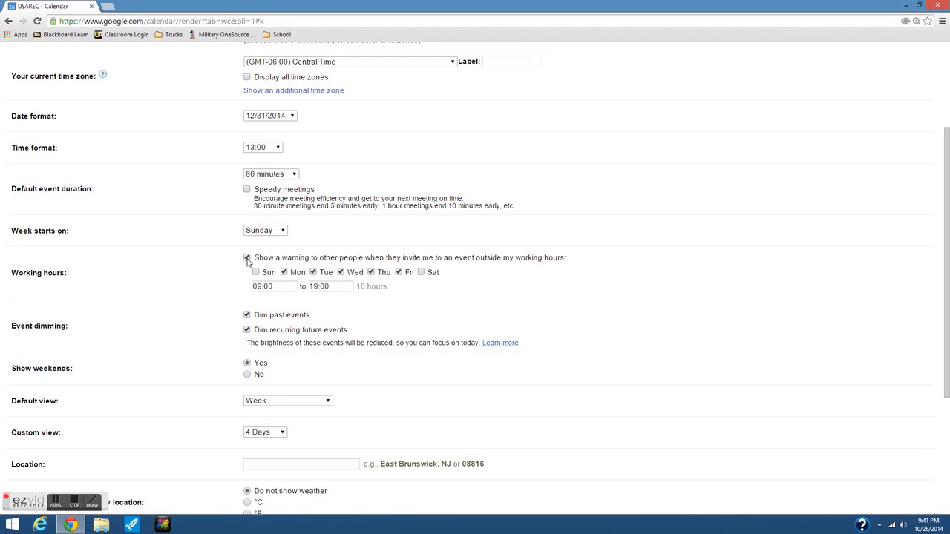
{"action": "left_click", "coordinate": [247, 258]}
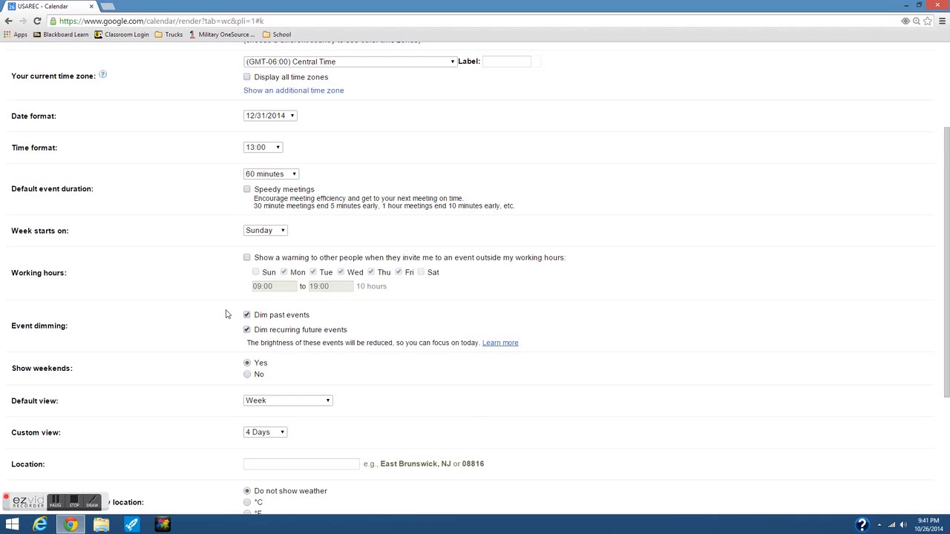
{"action": "scroll", "coordinate": [227, 314], "scroll_direction": "down", "scroll_amount": 1}
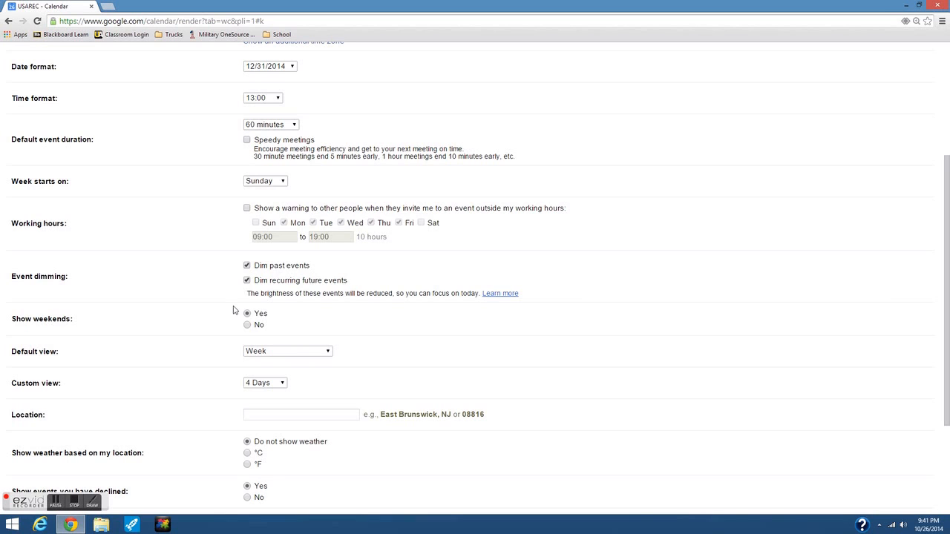
- Keep Week as the default view and 4 Days as the custom view
{"action": "left_click", "coordinate": [326, 353]}
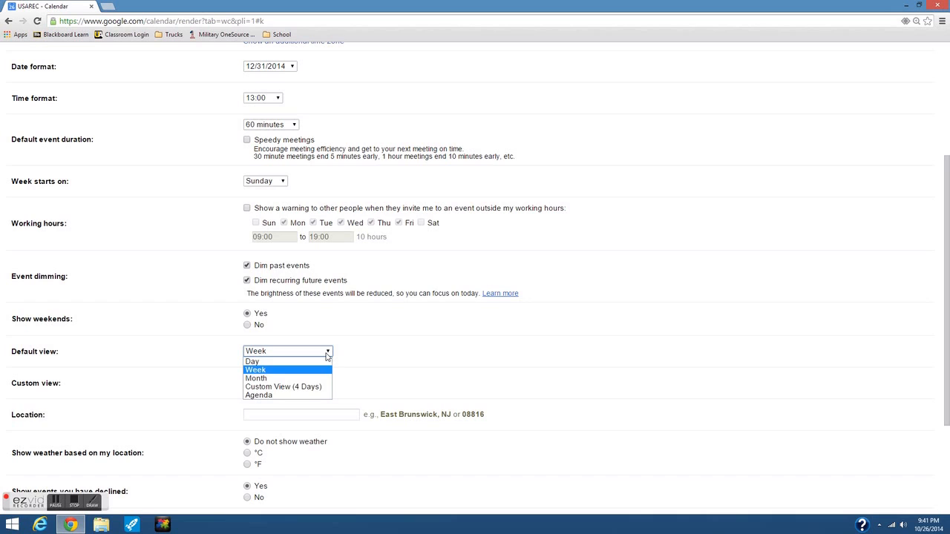
{"action": "left_click", "coordinate": [368, 357]}
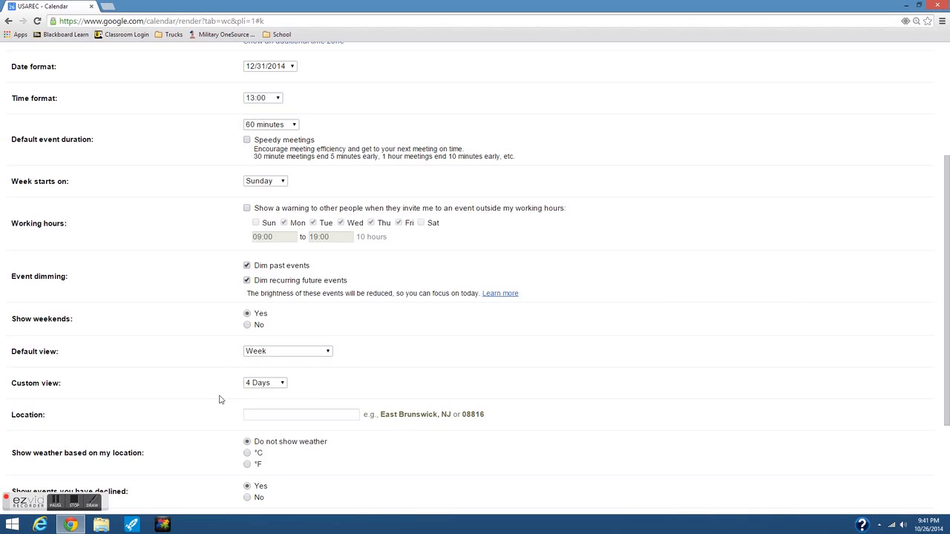
{"action": "left_click", "coordinate": [283, 384]}
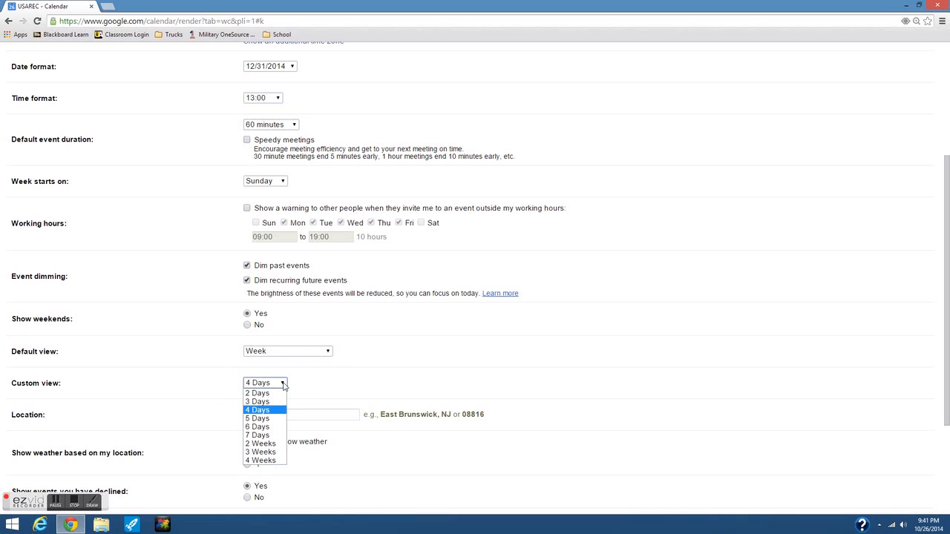
{"action": "left_click", "coordinate": [319, 386]}
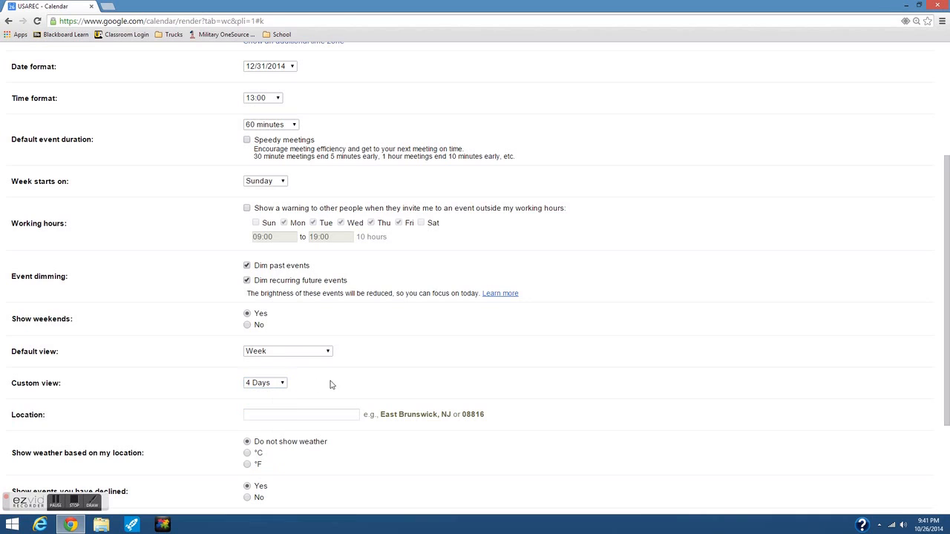
- Set the weather location to 55104 in °F and save the settings
{"action": "left_click", "coordinate": [271, 414]}
{"action": "type", "text": "55104"}
{"action": "scroll", "coordinate": [271, 415], "scroll_direction": "down", "scroll_amount": 1}
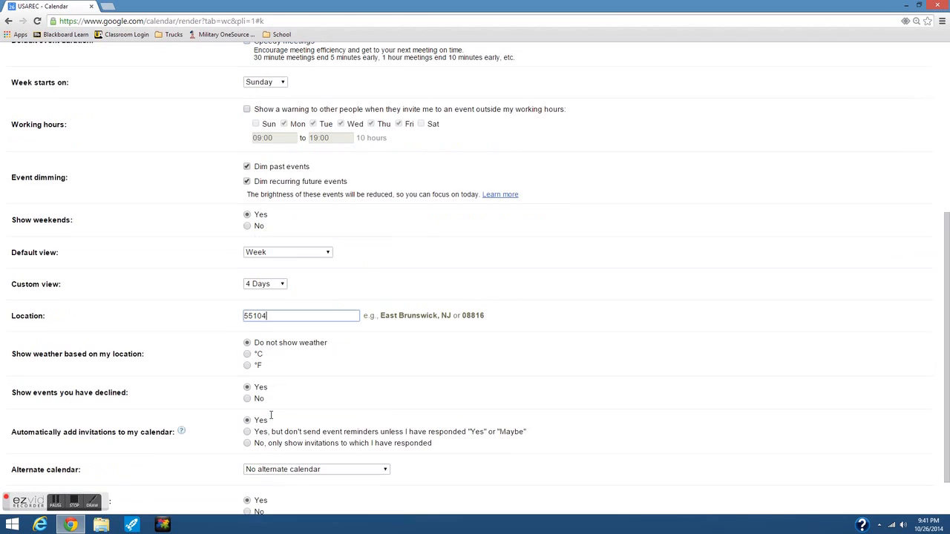
{"action": "left_click", "coordinate": [247, 365]}
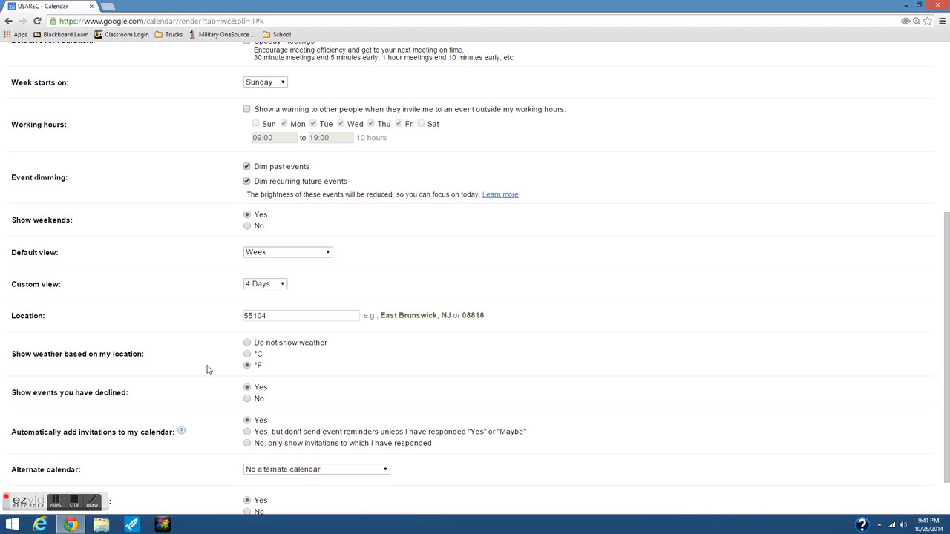
{"action": "scroll", "coordinate": [208, 369], "scroll_direction": "down", "scroll_amount": 2}
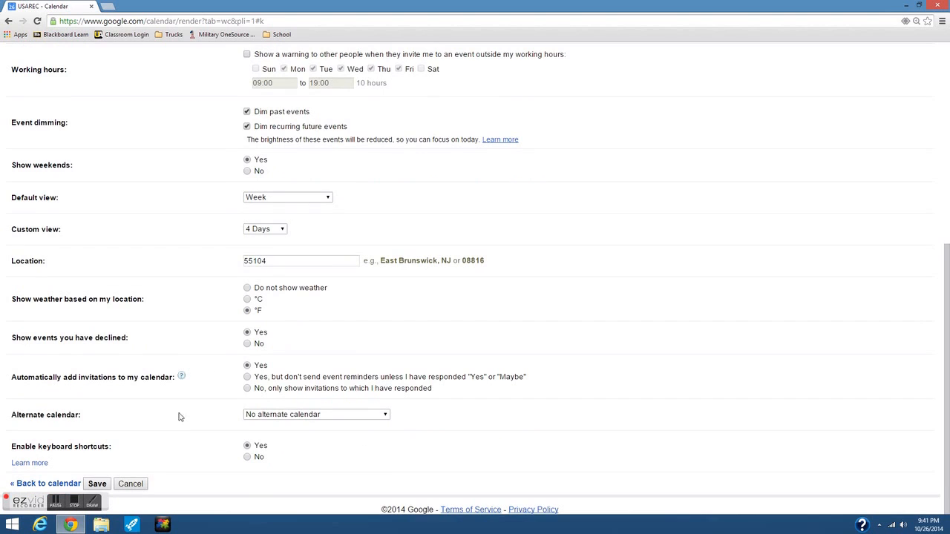
{"action": "left_click", "coordinate": [97, 484]}
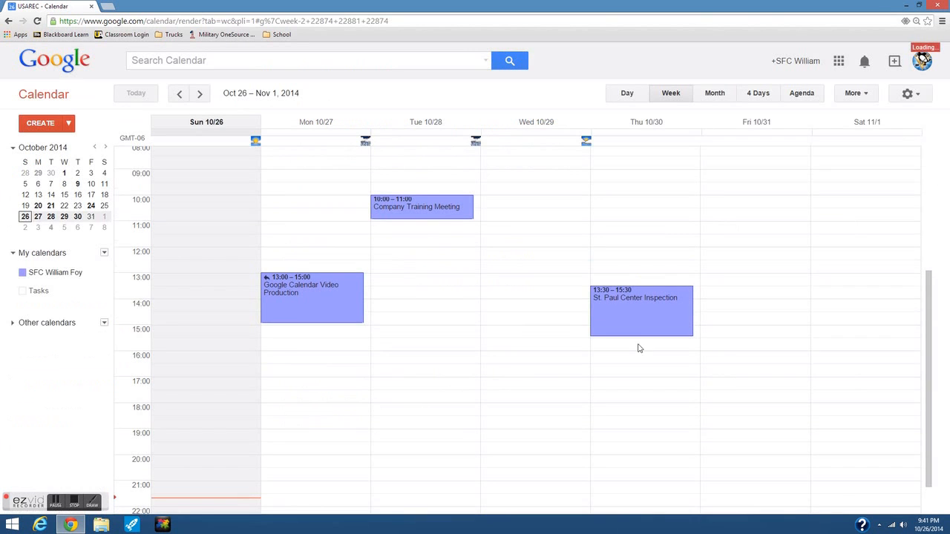
- Open the personal calendar's sharing settings and enter the recipient's e-mail address
{"action": "left_click", "coordinate": [908, 95]}
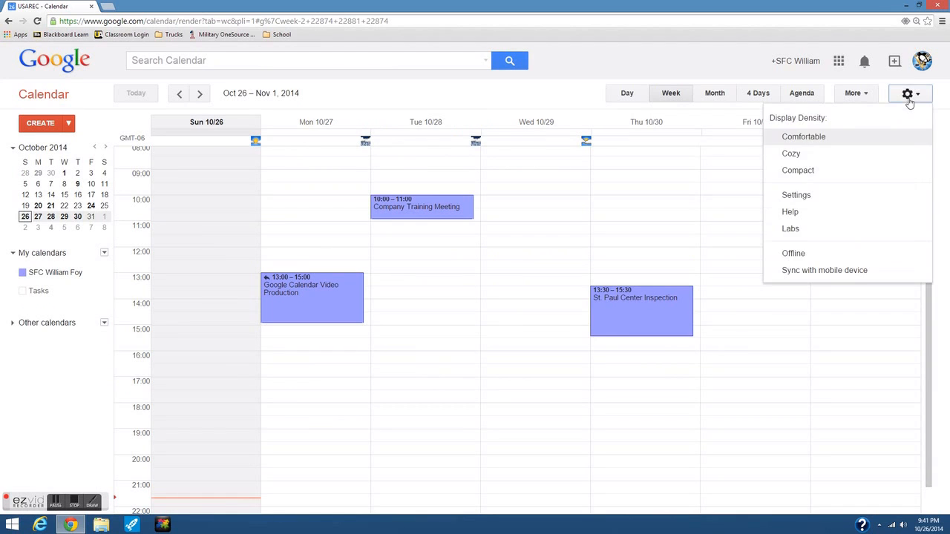
{"action": "left_click", "coordinate": [797, 196]}
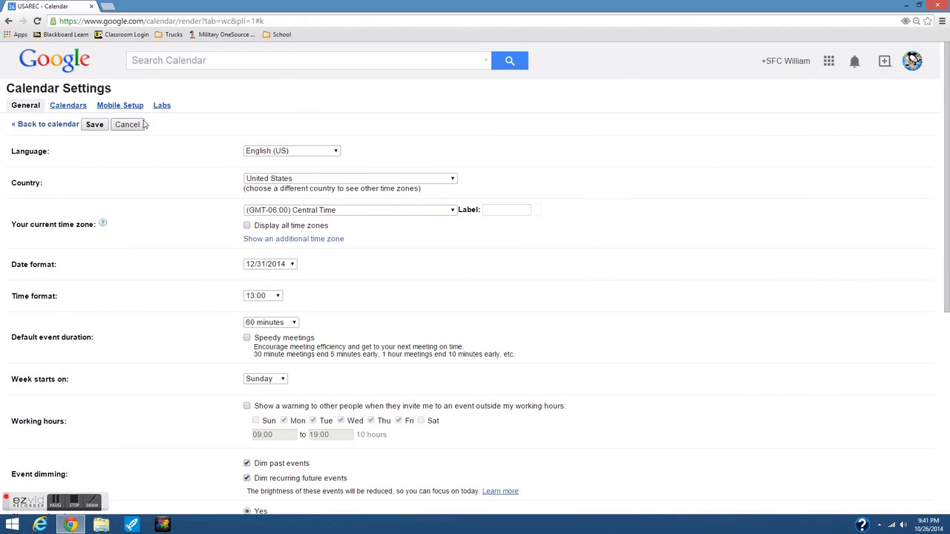
{"action": "left_click", "coordinate": [66, 107]}
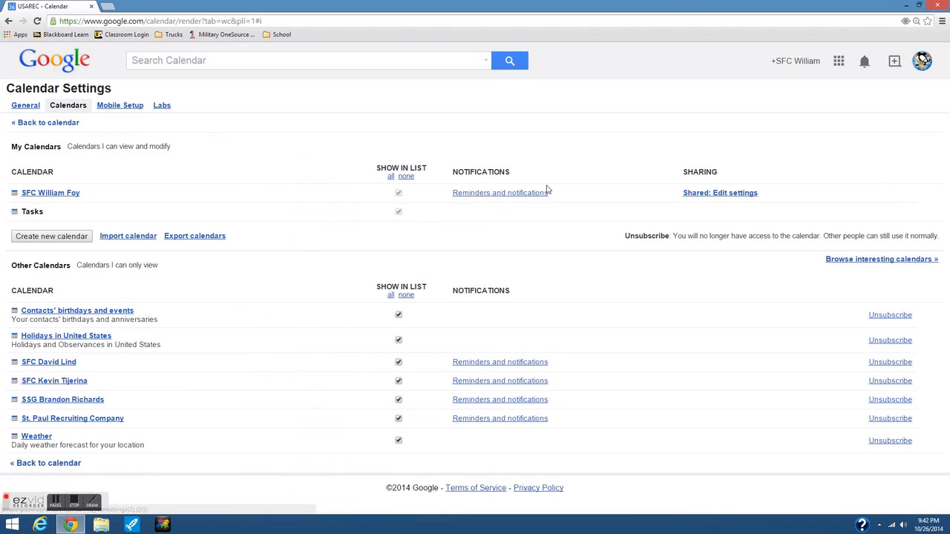
{"action": "left_click", "coordinate": [724, 197]}
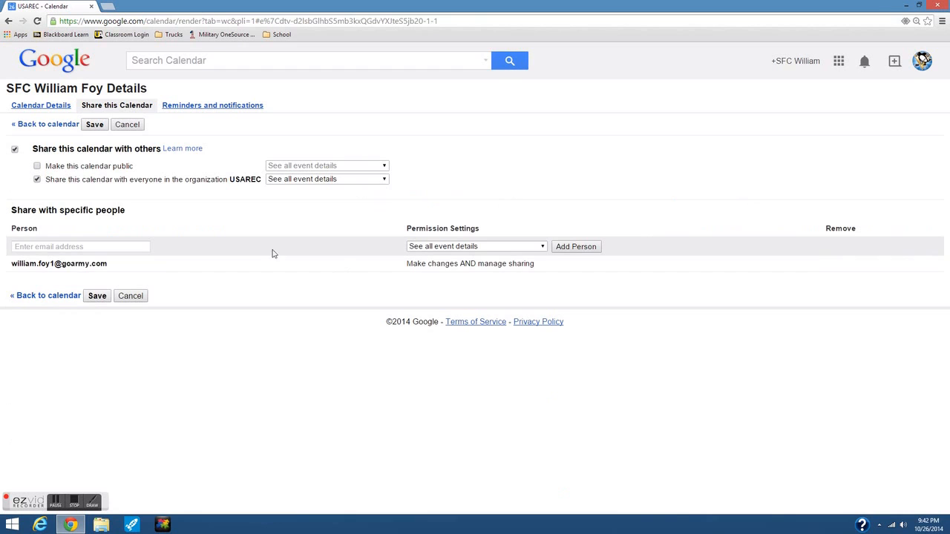
{"action": "left_click", "coordinate": [65, 244]}
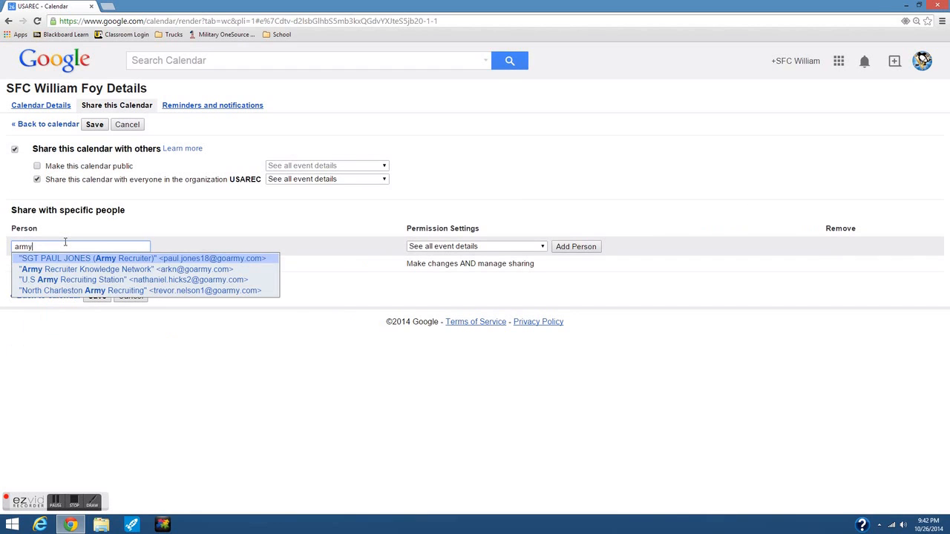
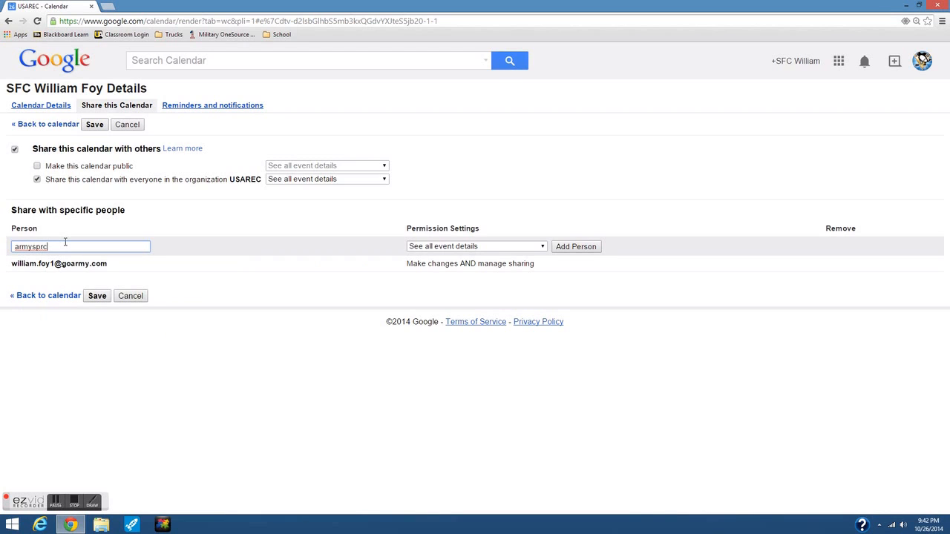
- Add the person with 'Make changes AND manage sharing' rights, save, and confirm the outside share
{"action": "left_click", "coordinate": [543, 248]}
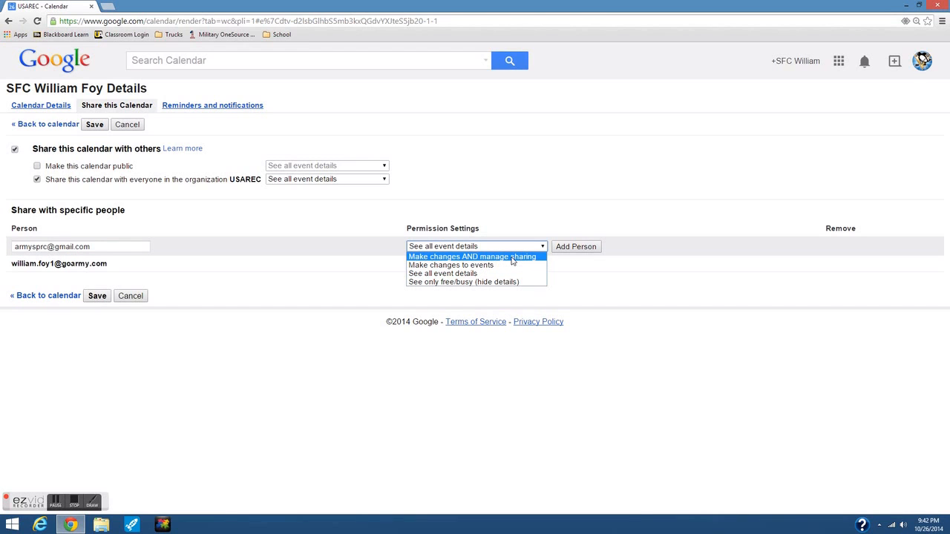
{"action": "left_click", "coordinate": [512, 257]}
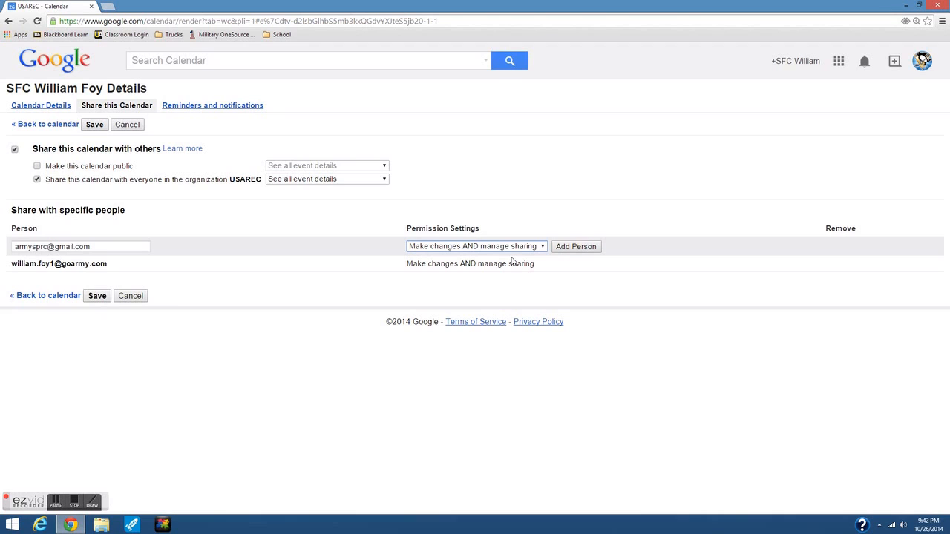
{"action": "left_click", "coordinate": [571, 248]}
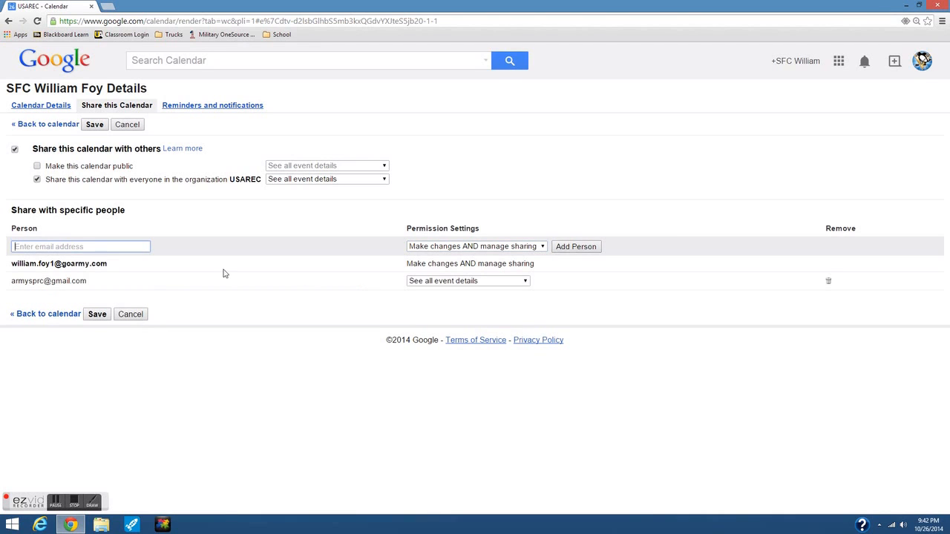
{"action": "left_click", "coordinate": [95, 315]}
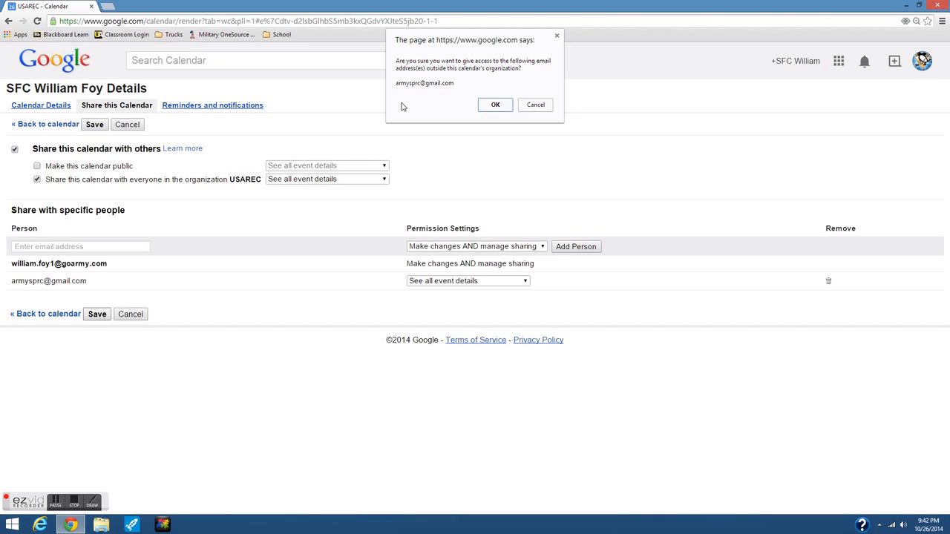
{"action": "left_click", "coordinate": [493, 105]}
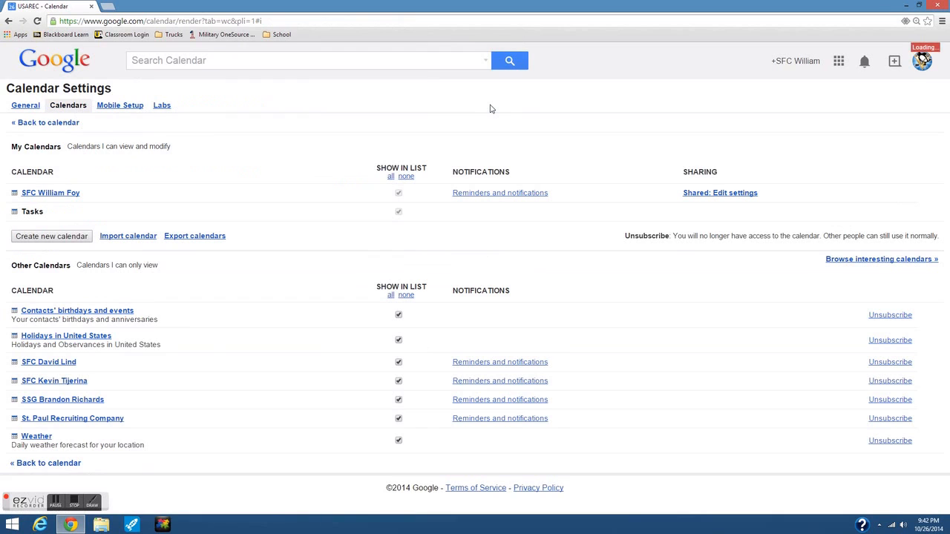
- Go back to the calendar's week view
{"action": "left_click", "coordinate": [49, 123]}
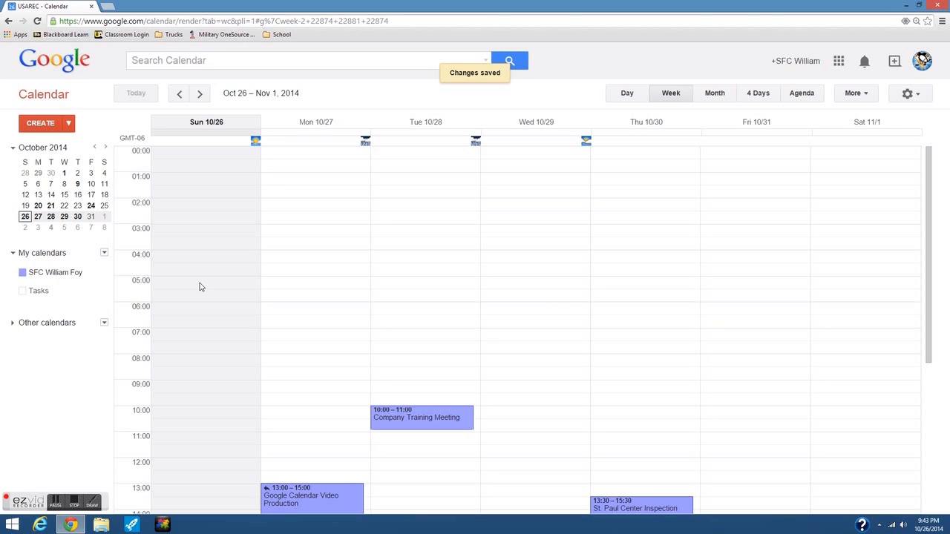
- Create a 'High School Visit' event on 10/26/2014 from 12:30 to 13:30
{"action": "left_click", "coordinate": [46, 127]}
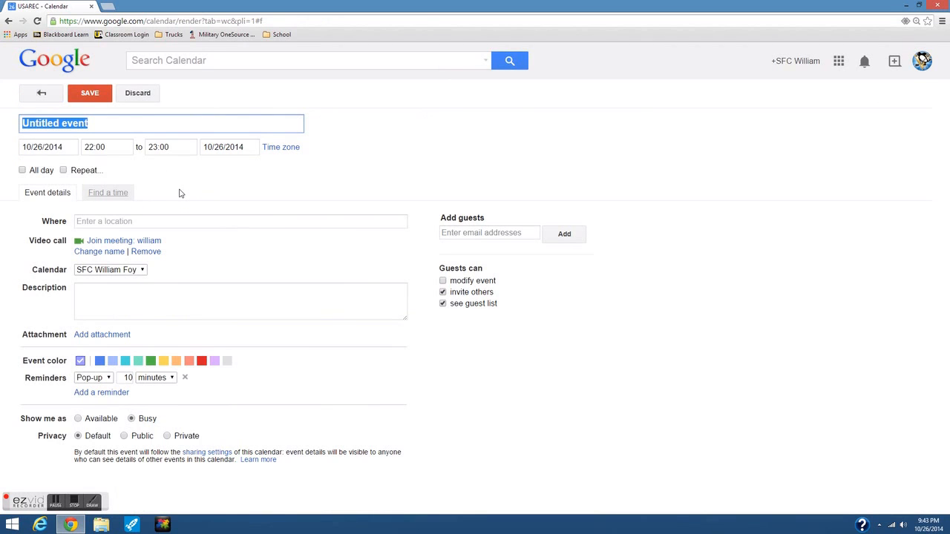
{"action": "type", "text": "High Sch"}
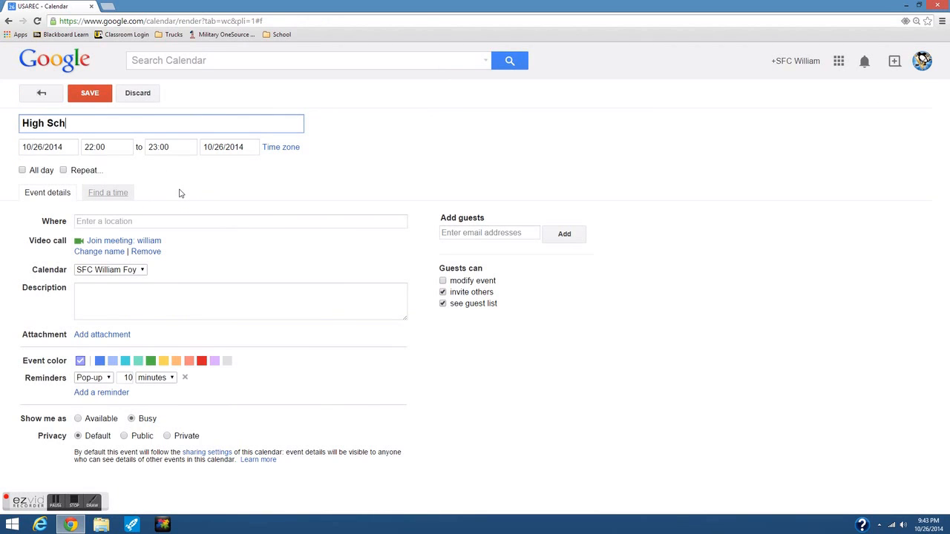
{"action": "type", "text": "ool Visit"}
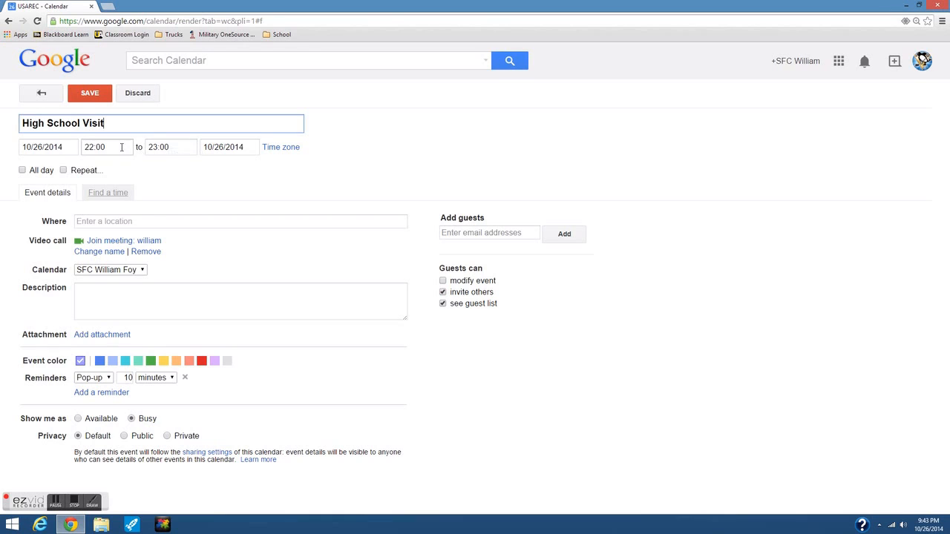
{"action": "left_click", "coordinate": [122, 147]}
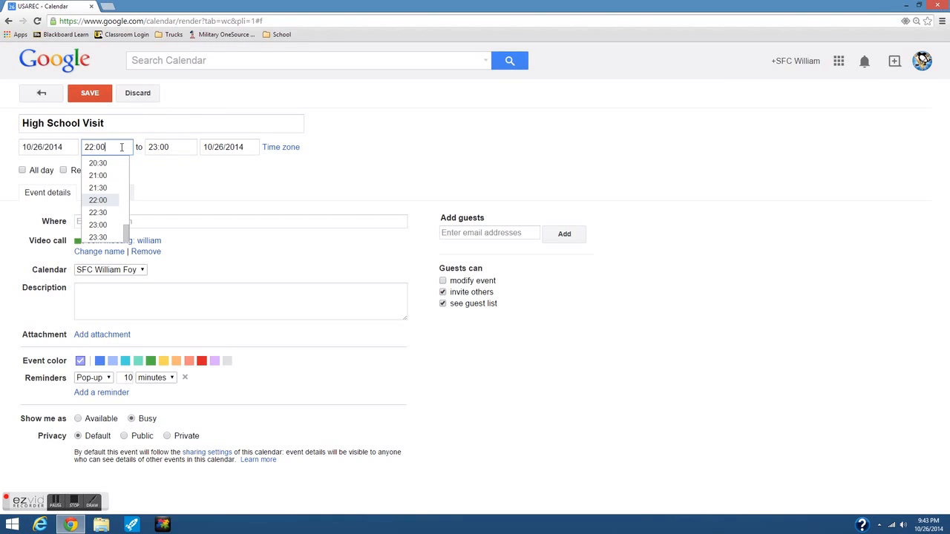
{"action": "scroll", "coordinate": [105, 197], "scroll_direction": "up", "scroll_amount": 3}
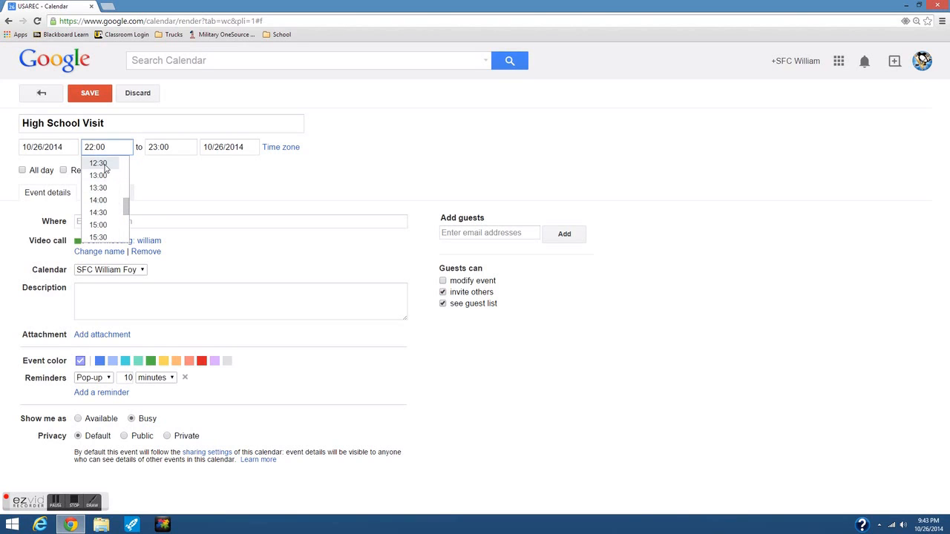
{"action": "left_click", "coordinate": [101, 163]}
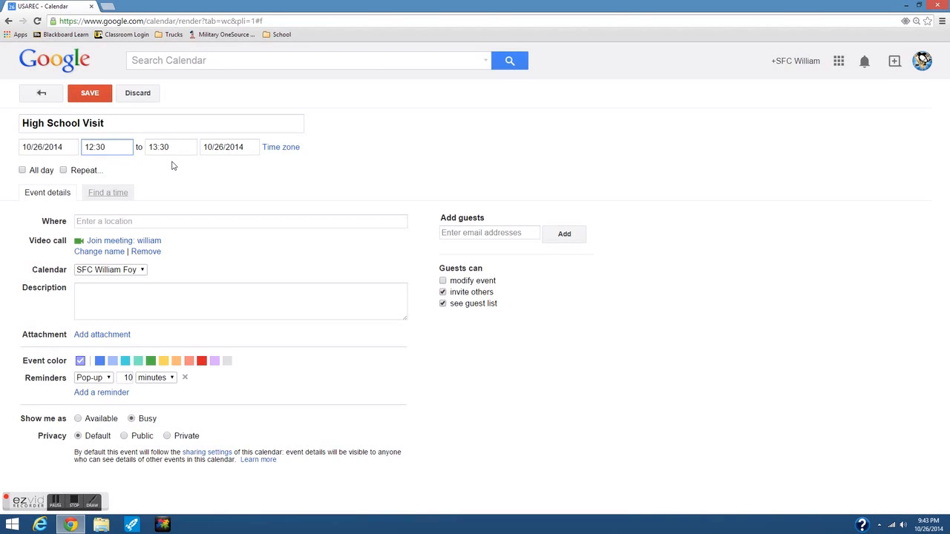
{"action": "left_click", "coordinate": [111, 220]}
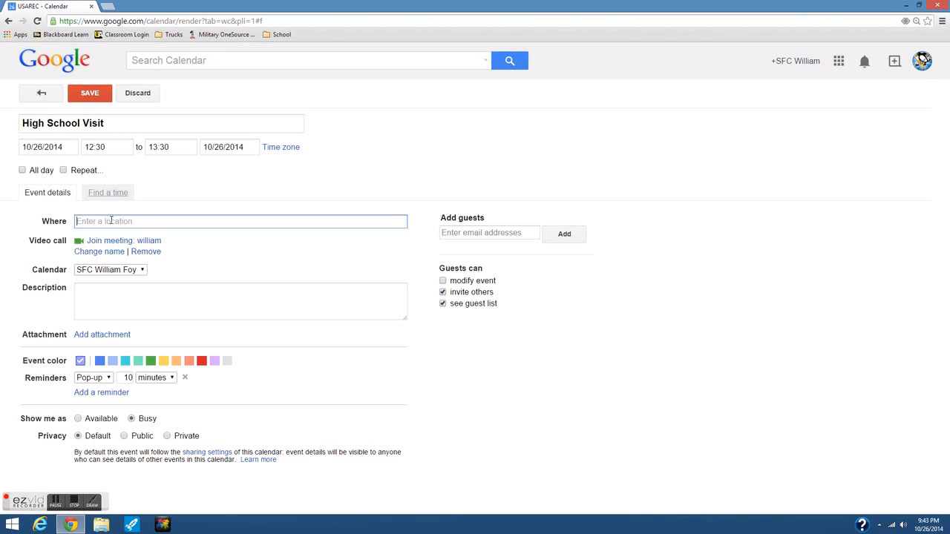
- Set the event location to East Ridge High School, Pioneer Drive, Woodbury, MN
{"action": "type", "text": "East Ridge"}
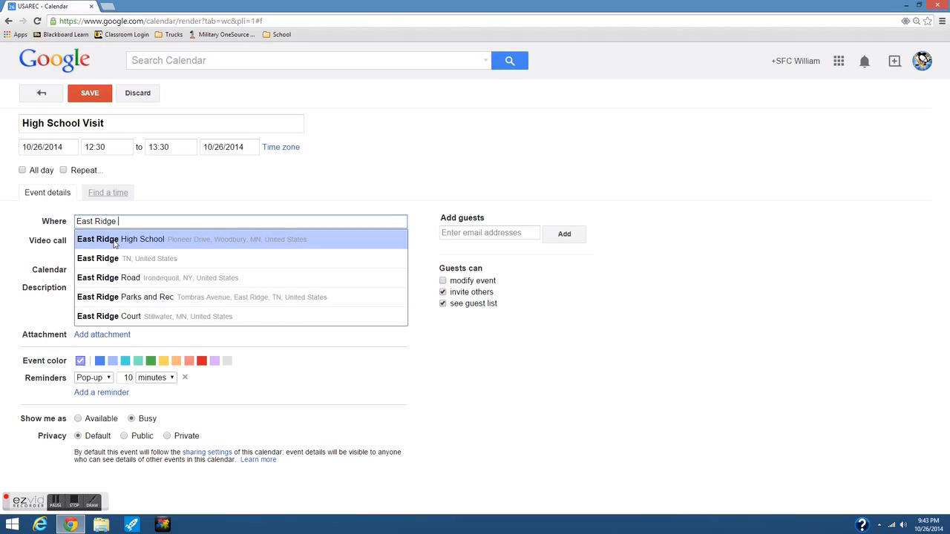
{"action": "left_click", "coordinate": [115, 244]}
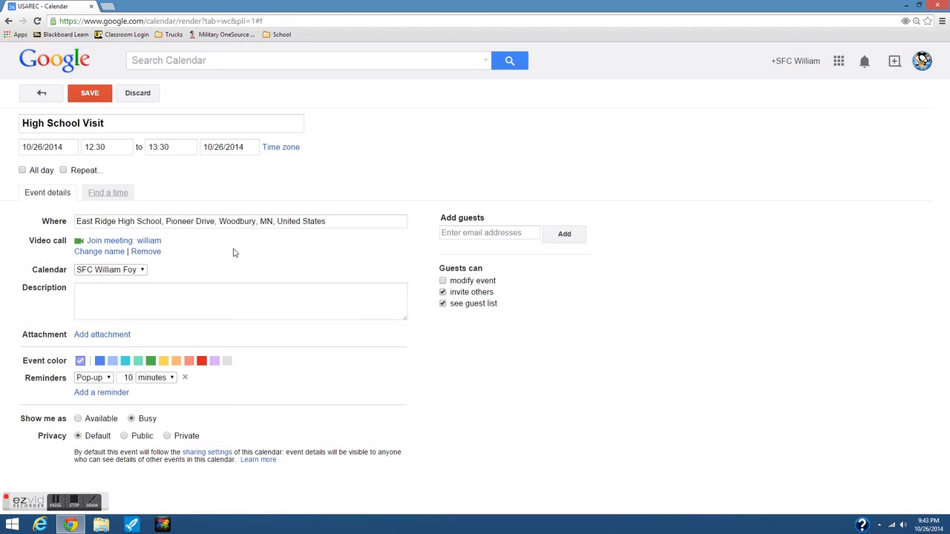
{"action": "left_click", "coordinate": [445, 234]}
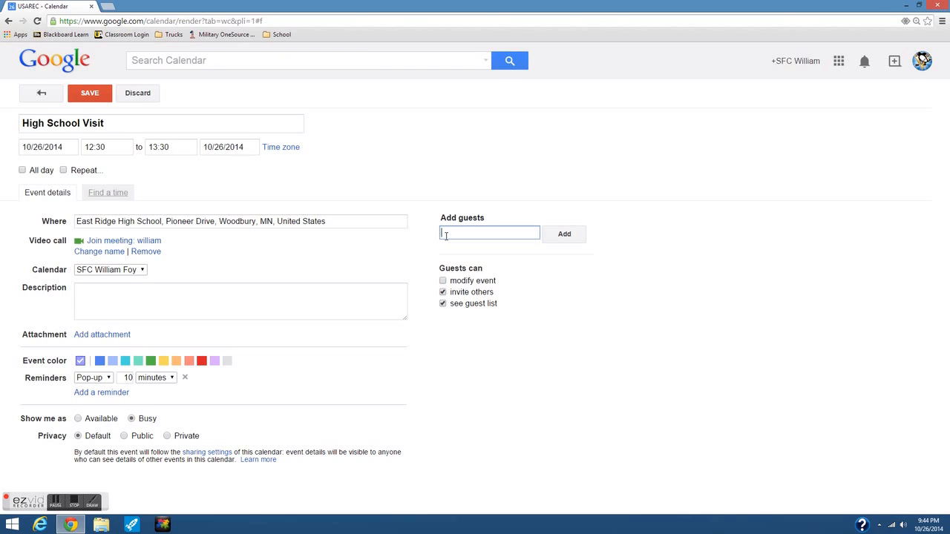
- Search contacts for the guest's name and add the matching contact as a second guest
{"action": "type", "text": "strickl"}
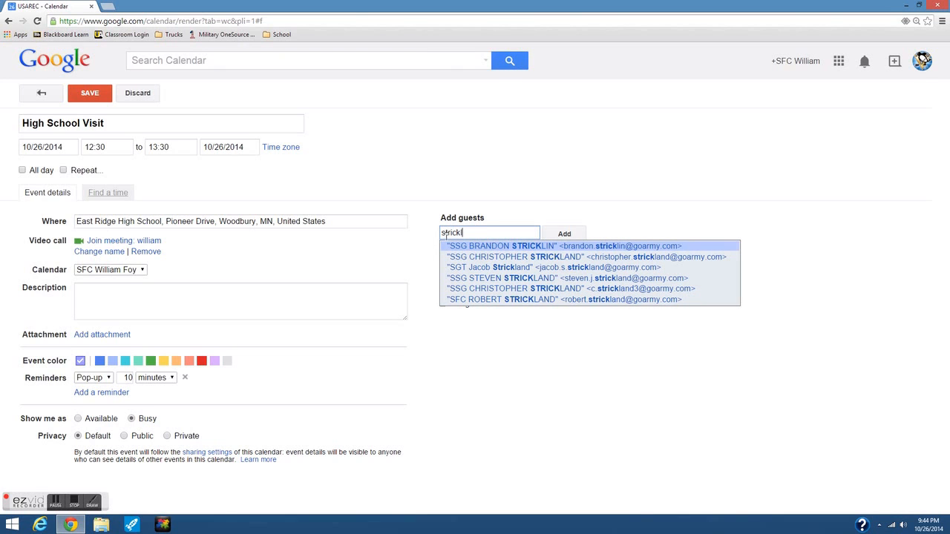
{"action": "type", "text": "and"}
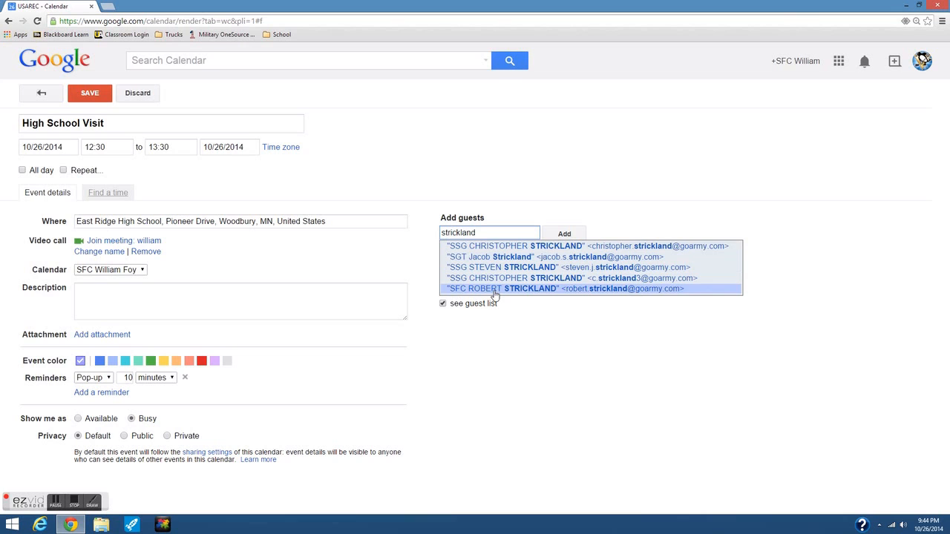
{"action": "left_click_drag", "start_coordinate": [482, 231], "coordinate": [419, 232]}
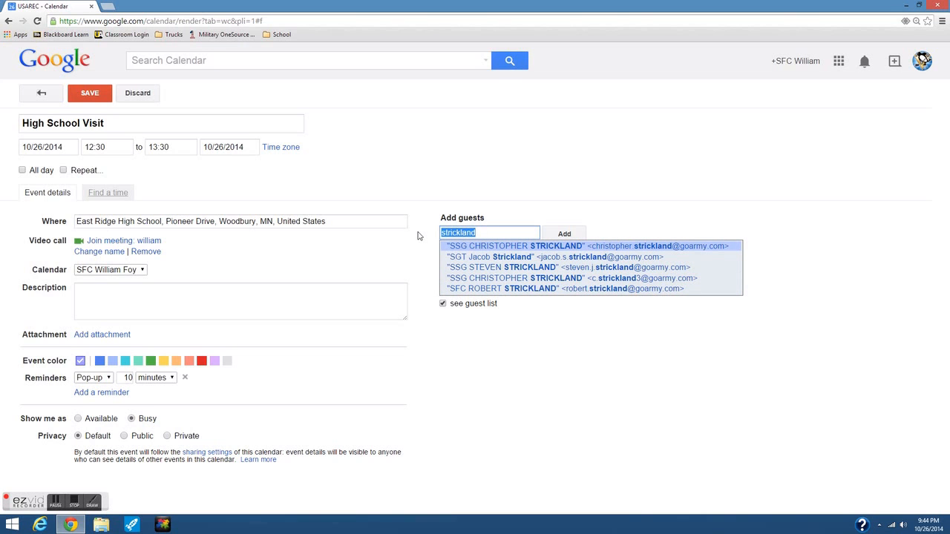
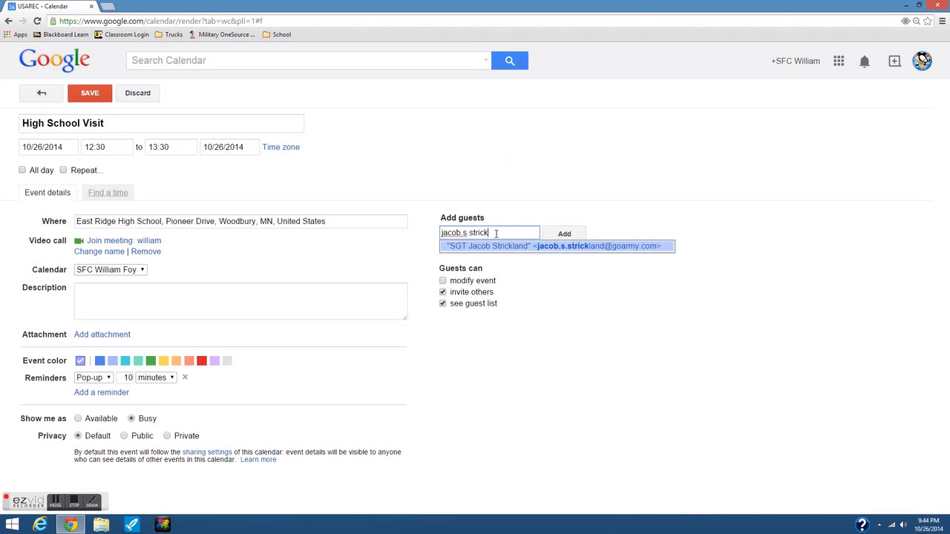
{"action": "left_click_drag", "start_coordinate": [488, 233], "coordinate": [432, 234]}
{"action": "type", "text": "5K1S"}
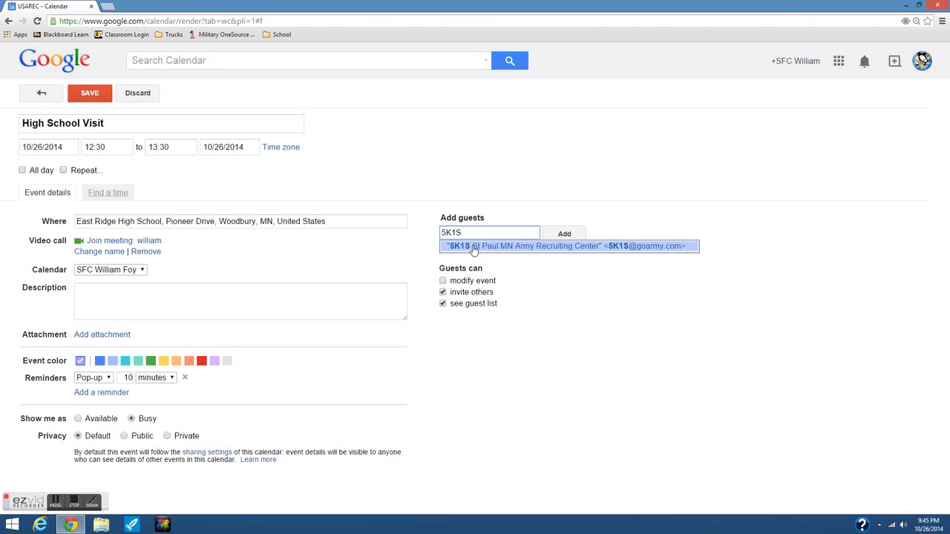
{"action": "left_click_drag", "start_coordinate": [473, 232], "coordinate": [429, 233]}
{"action": "key", "text": "BackSpace"}
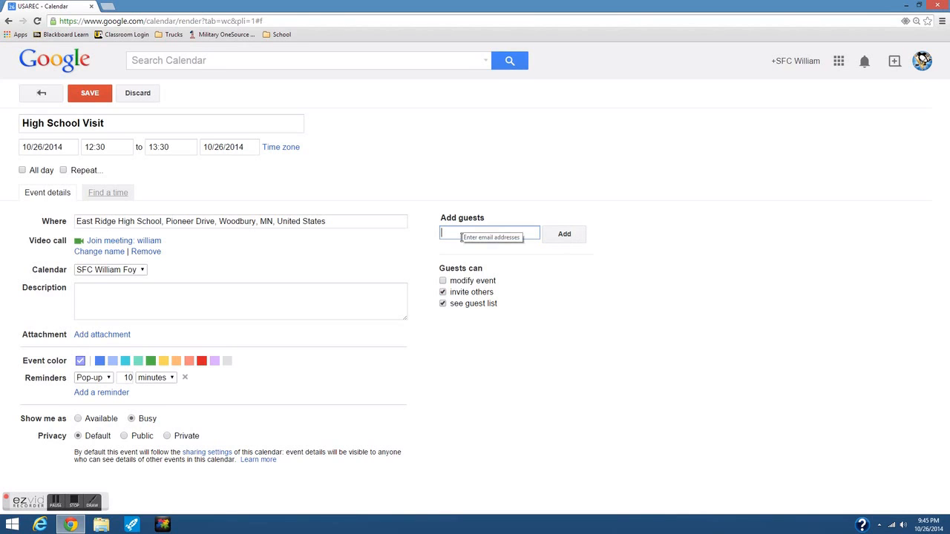
{"action": "type", "text": "jacob"}
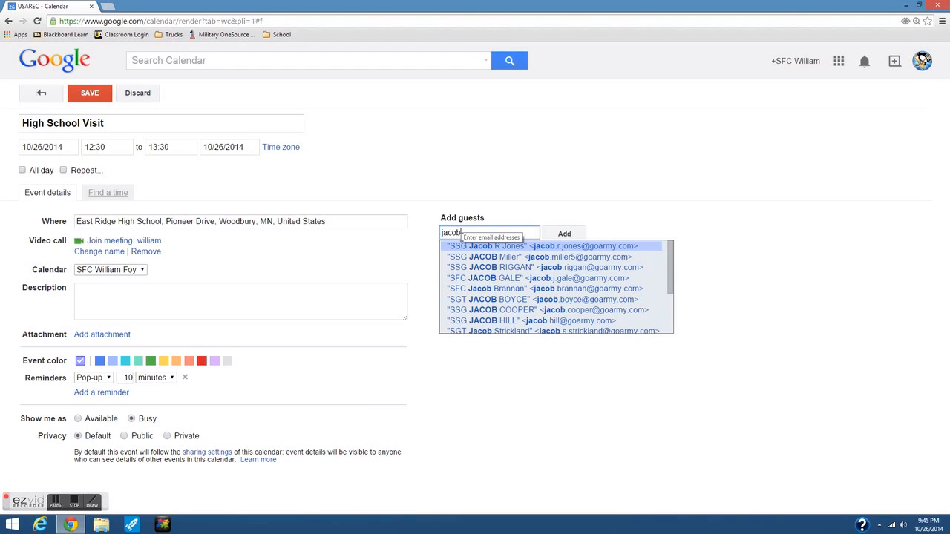
{"action": "type", "text": ".s."}
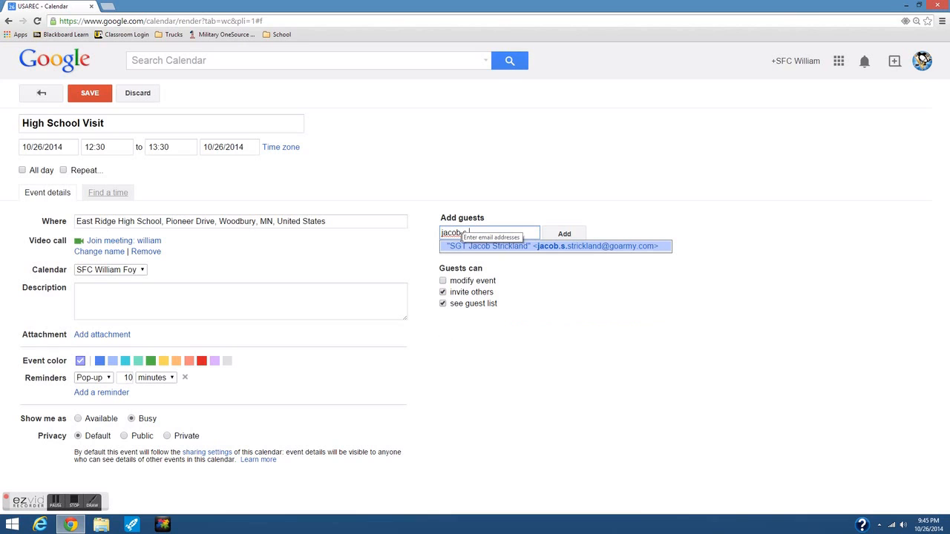
{"action": "left_click", "coordinate": [499, 247]}
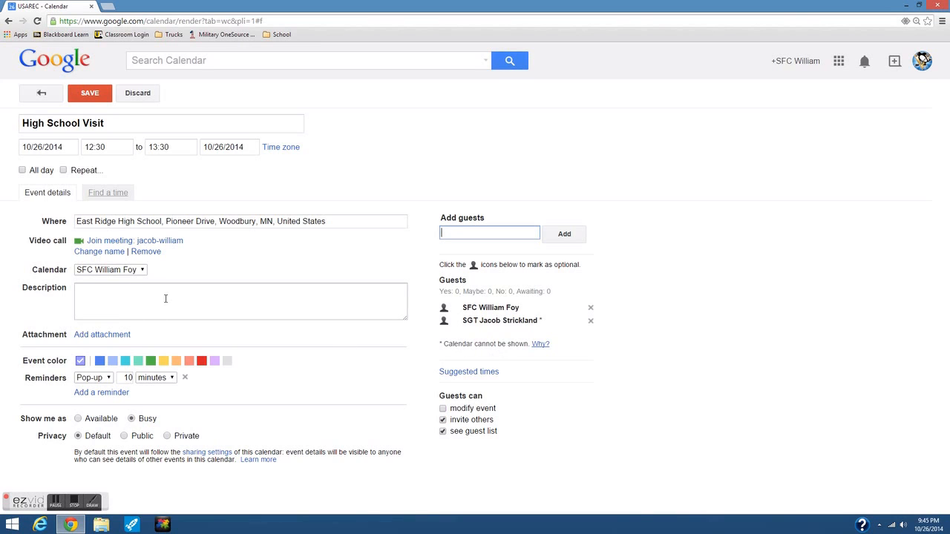
- Write '5 new leads', '1 appt' and '1 classroom presentation' on separate description lines
{"action": "left_click", "coordinate": [128, 301]}
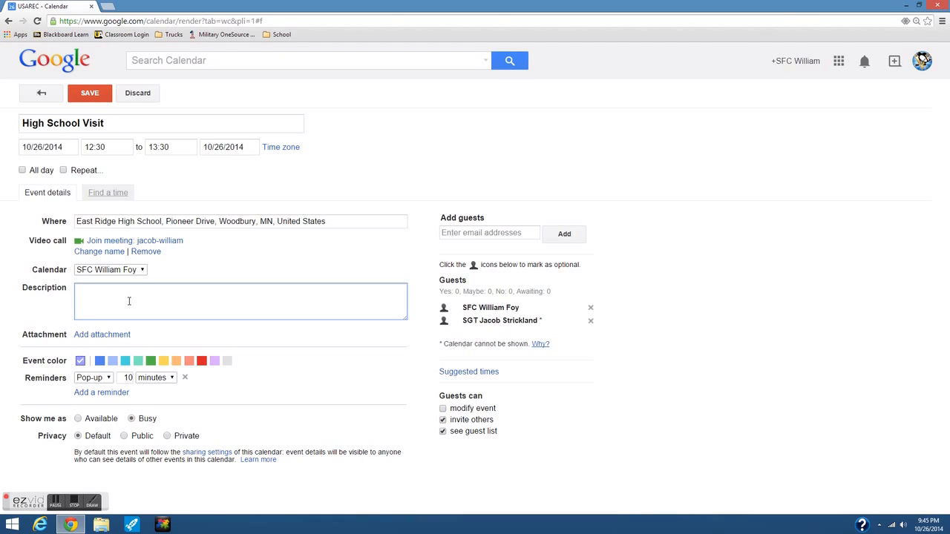
{"action": "type", "text": "5 new leads"}
{"action": "key", "text": "Return"}
{"action": "type", "text": "1 appt"}
{"action": "key", "text": "Return"}
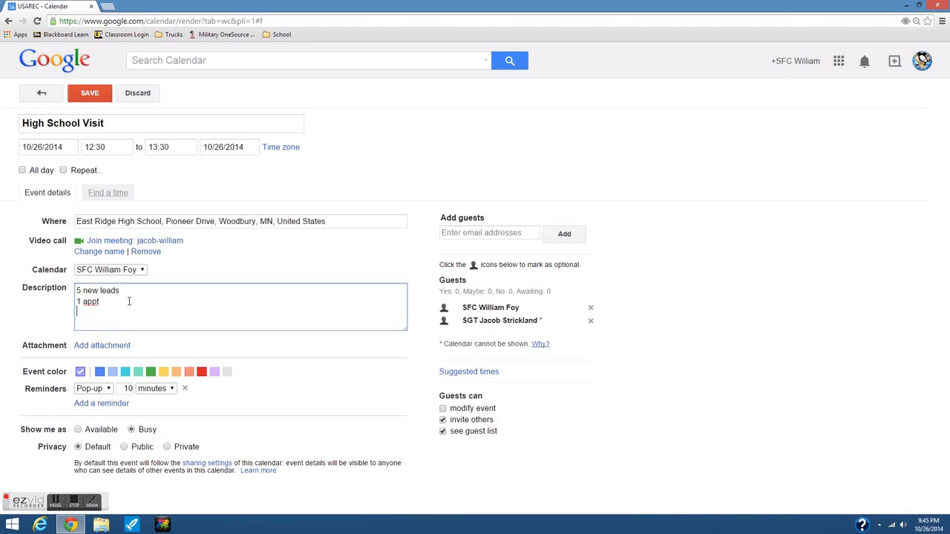
{"action": "type", "text": "1 classroom presenat"}
{"action": "type", "text": "ion"}
{"action": "key", "text": "BackSpace"}
{"action": "key", "text": "BackSpace"}
{"action": "key", "text": "BackSpace"}
{"action": "key", "text": "BackSpace"}
{"action": "key", "text": "BackSpace"}
{"action": "type", "text": "tation"}
- After a blank line, add 'Prize Wheel', 'Prize Packages' and 'Twitter #' on separate lines
{"action": "key", "text": "Return"}
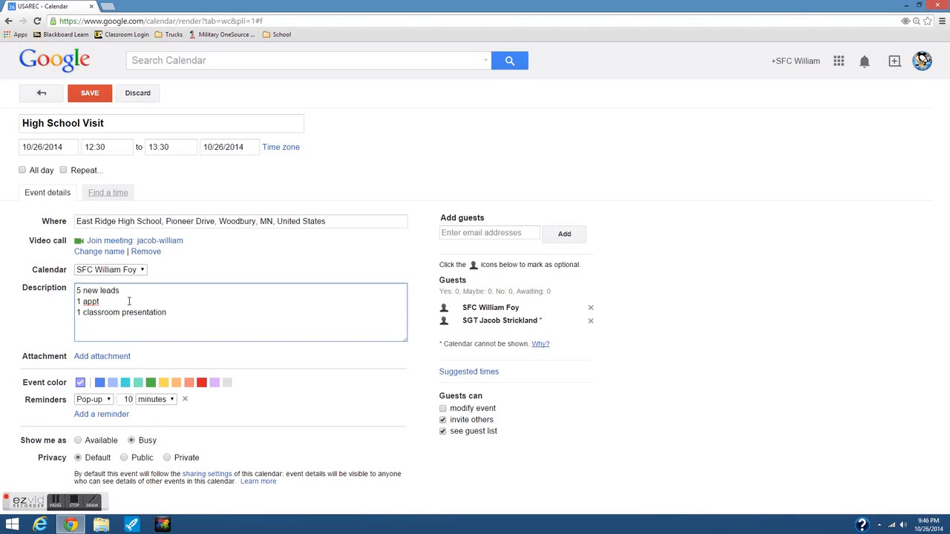
{"action": "key", "text": "Return"}
{"action": "type", "text": "Pri"}
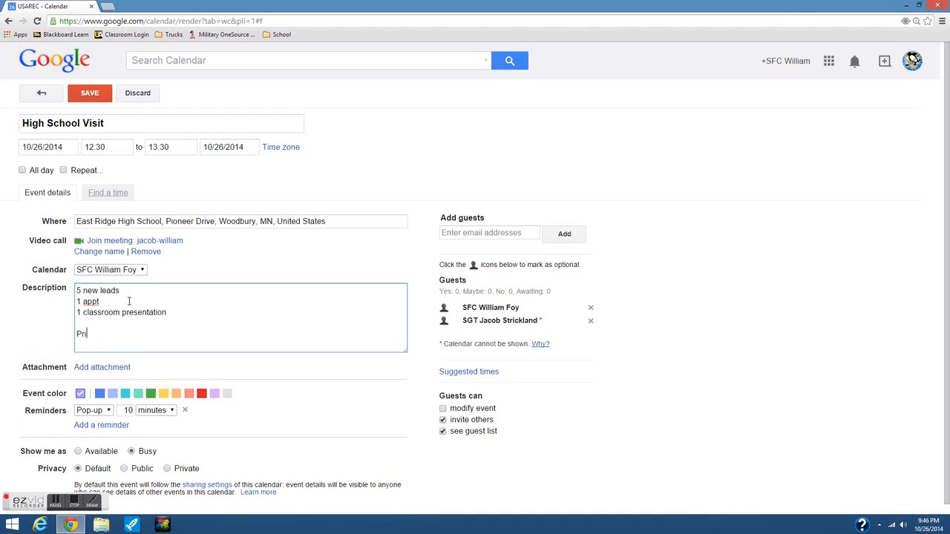
{"action": "type", "text": "ze Wheel"}
{"action": "key", "text": "Return"}
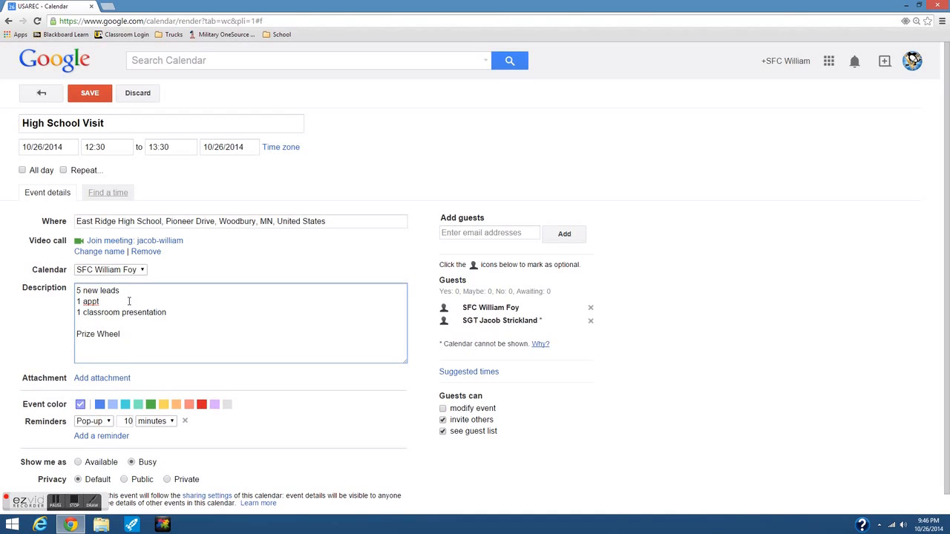
{"action": "type", "text": "Prize Packages"}
{"action": "key", "text": "Return"}
{"action": "type", "text": "T"}
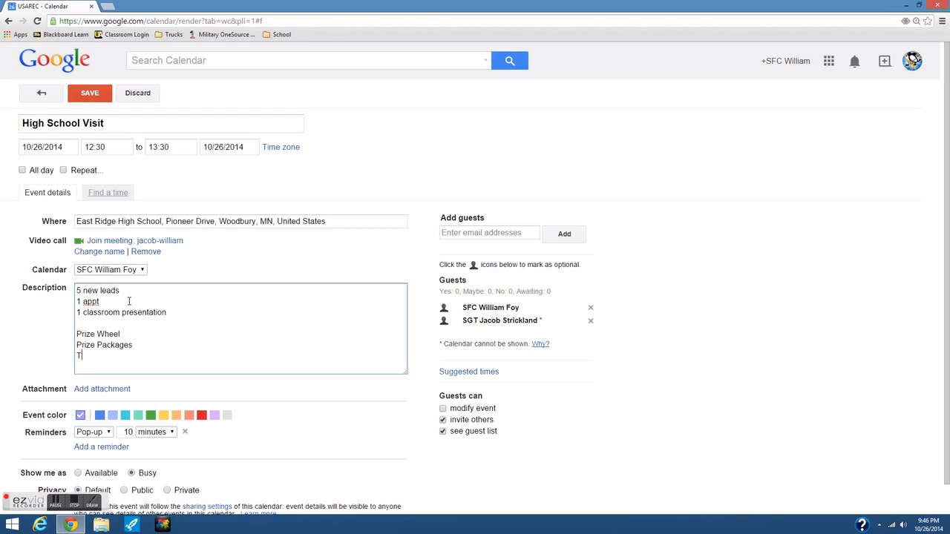
{"action": "type", "text": "witter #"}
{"action": "scroll", "coordinate": [129, 300], "scroll_direction": "down", "scroll_amount": 1}
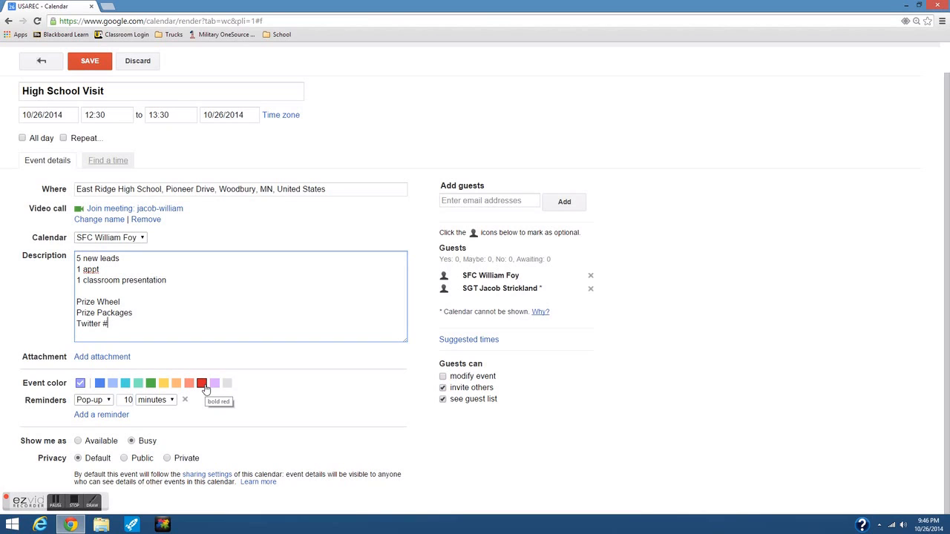
- Keep the reminder on Pop-up and save the High School Visit event
{"action": "left_click", "coordinate": [108, 401]}
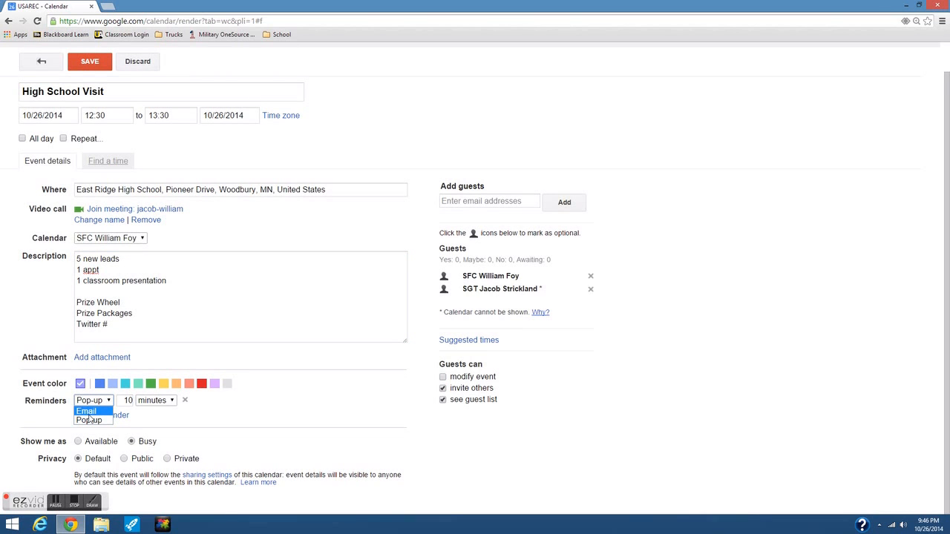
{"action": "left_click", "coordinate": [153, 423]}
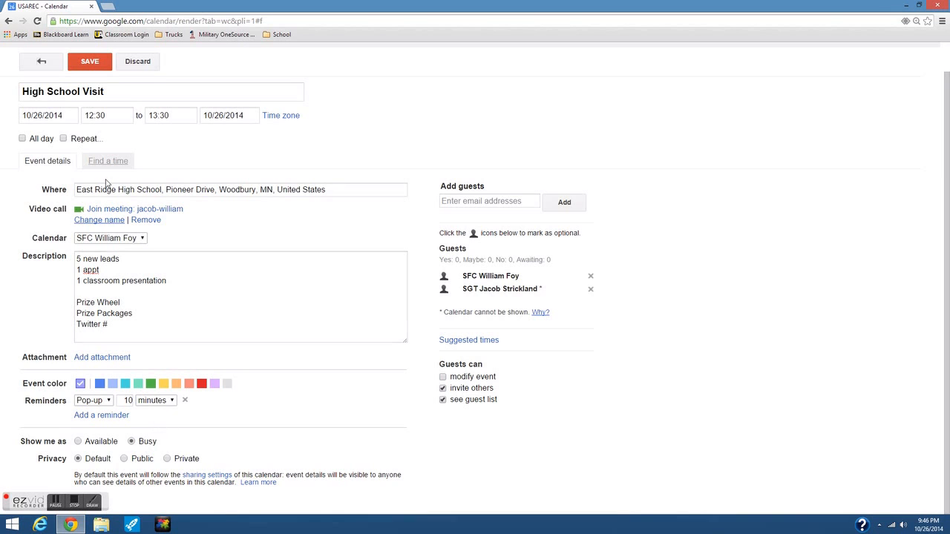
{"action": "left_click", "coordinate": [88, 67]}
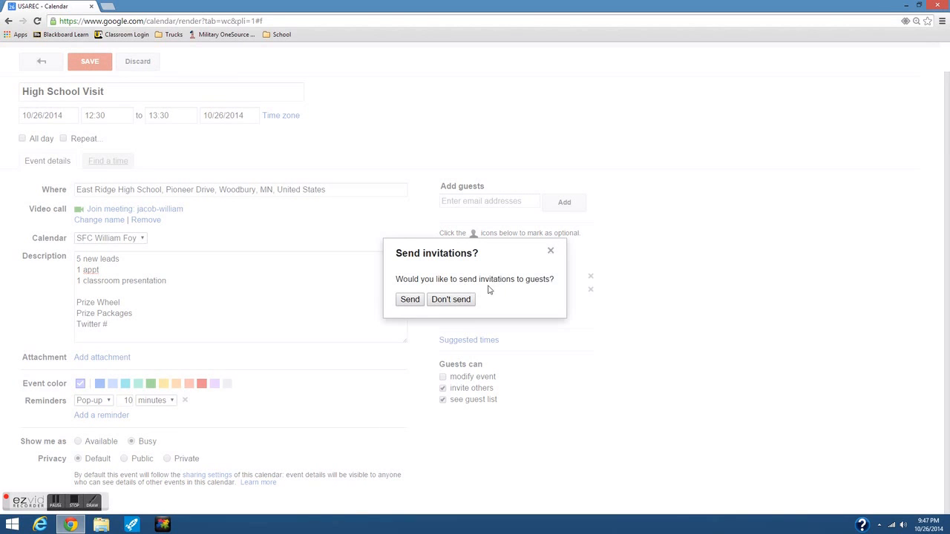
- Send invitations to the guests and view High School Visit on Sun 10/26, 12:30–13:30
{"action": "left_click", "coordinate": [409, 300]}
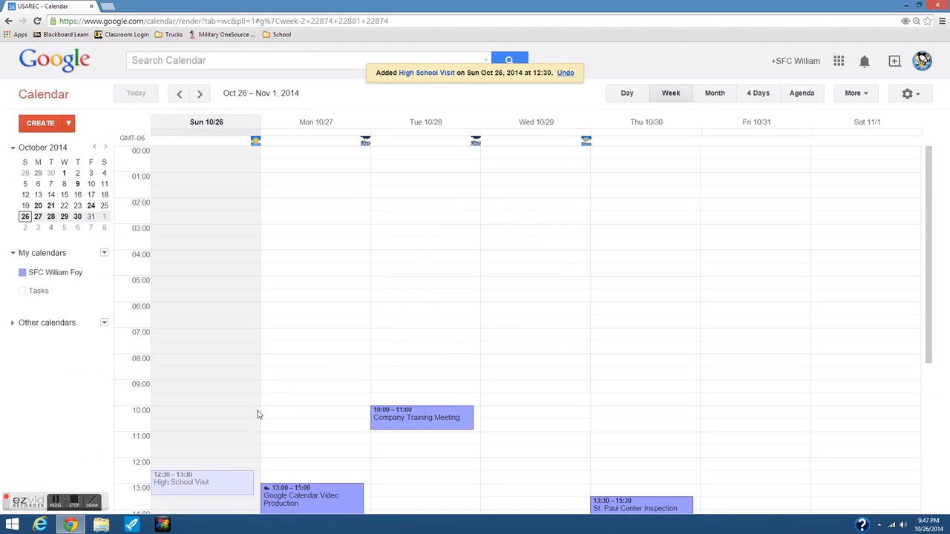
{"action": "scroll", "coordinate": [195, 381], "scroll_direction": "down", "scroll_amount": 4}
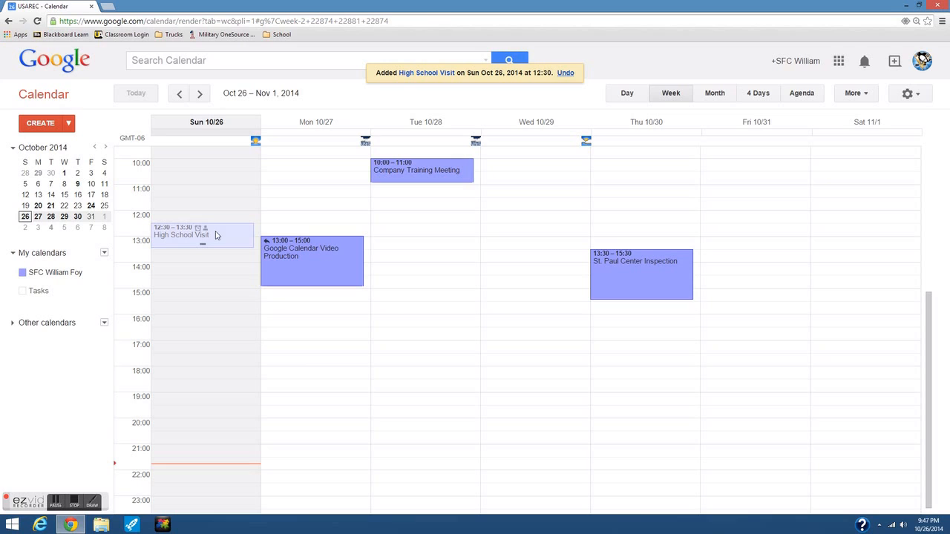
- Quick-add 'Meeting with Jones 13:30 10/28' and open the new meeting's details
{"action": "left_click", "coordinate": [68, 124]}
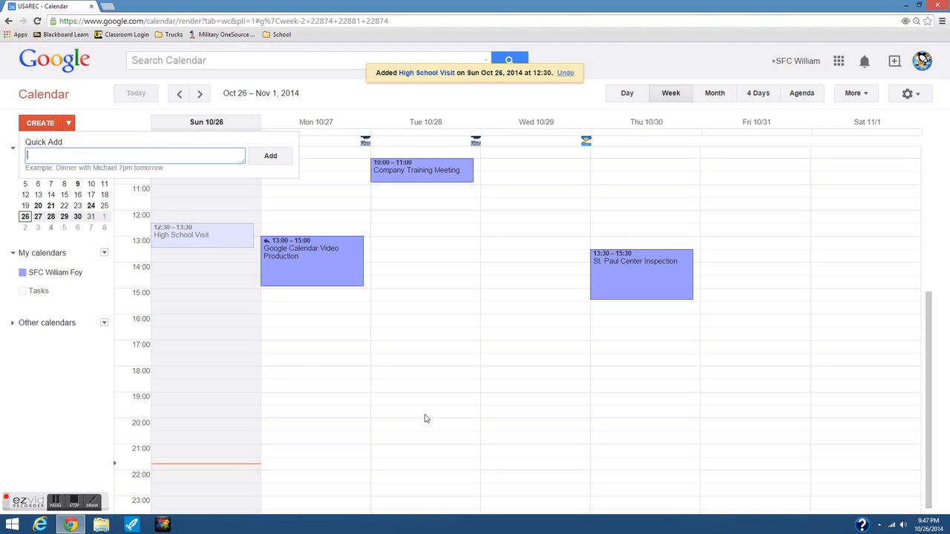
{"action": "type", "text": "Meeting with Jones 13:30"}
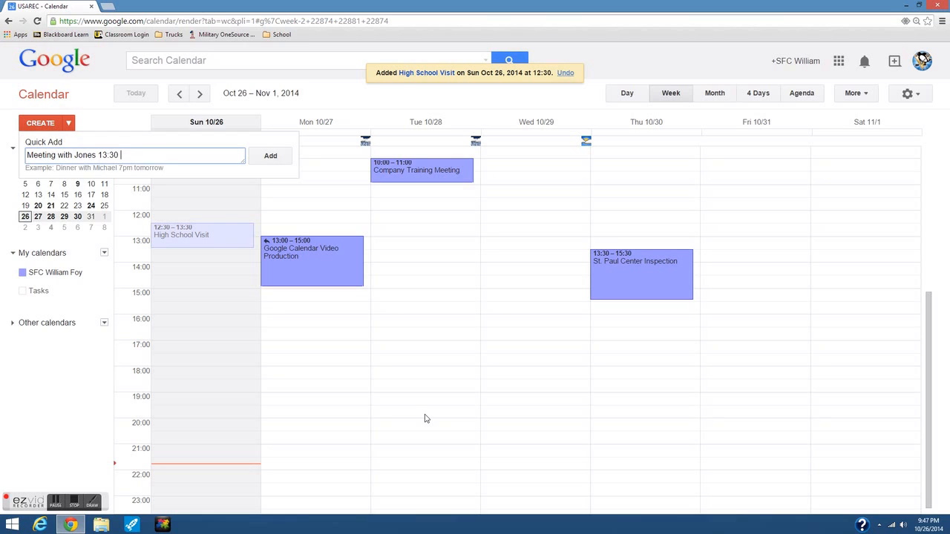
{"action": "type", "text": " 10/28"}
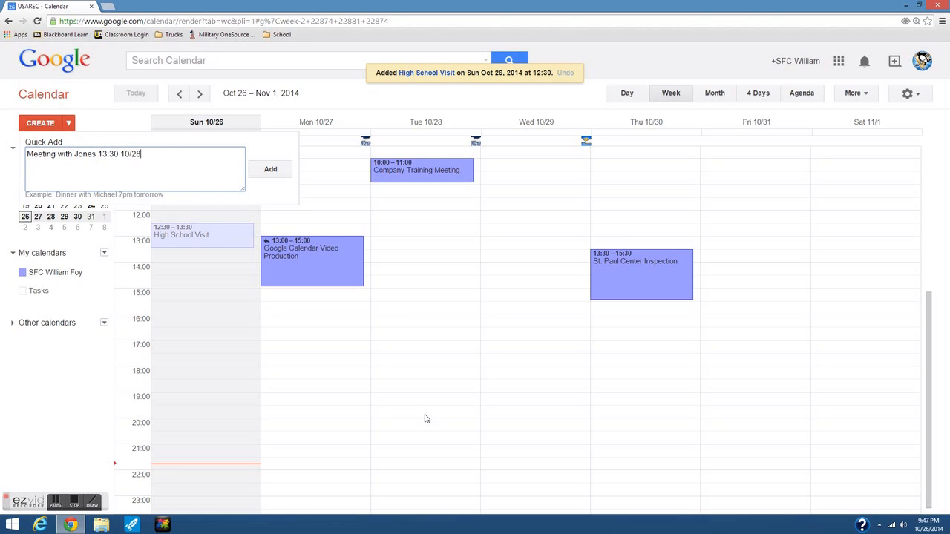
{"action": "key", "text": "Return"}
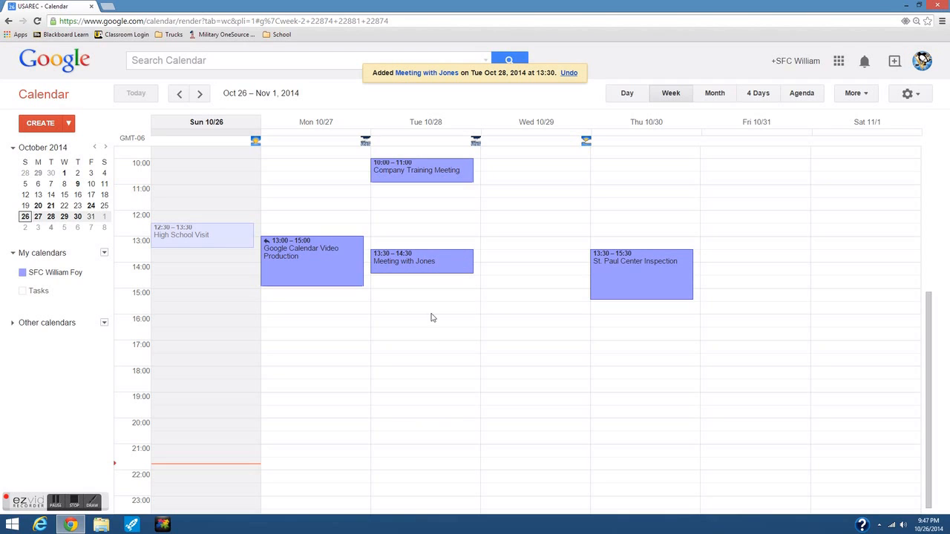
{"action": "left_click", "coordinate": [430, 272]}
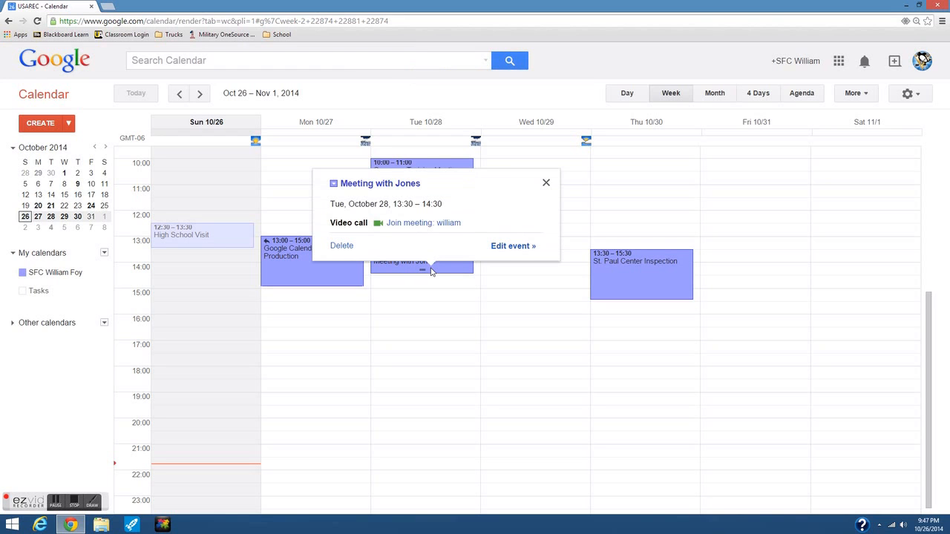
- Open the Meeting with Jones edit page, then return to the week view unchanged
{"action": "left_click", "coordinate": [505, 248]}
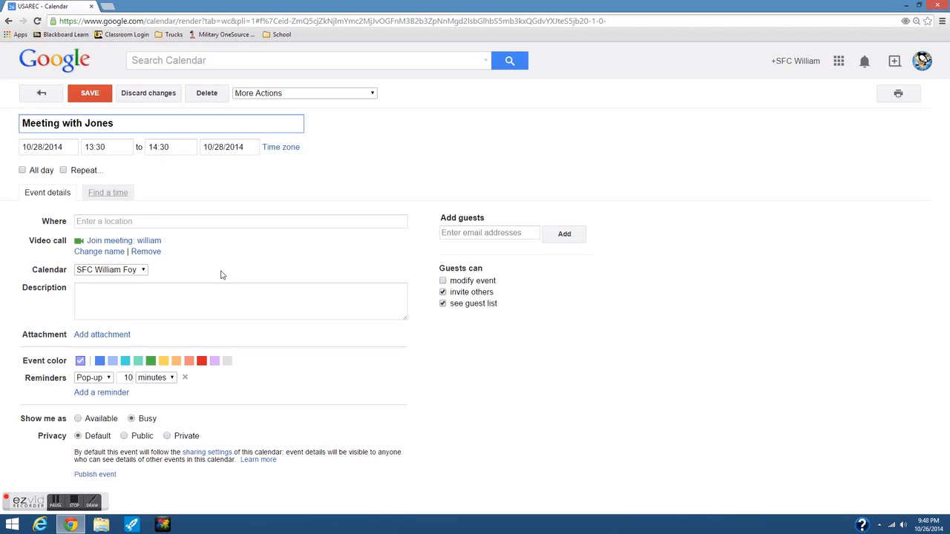
{"action": "left_click", "coordinate": [52, 98]}
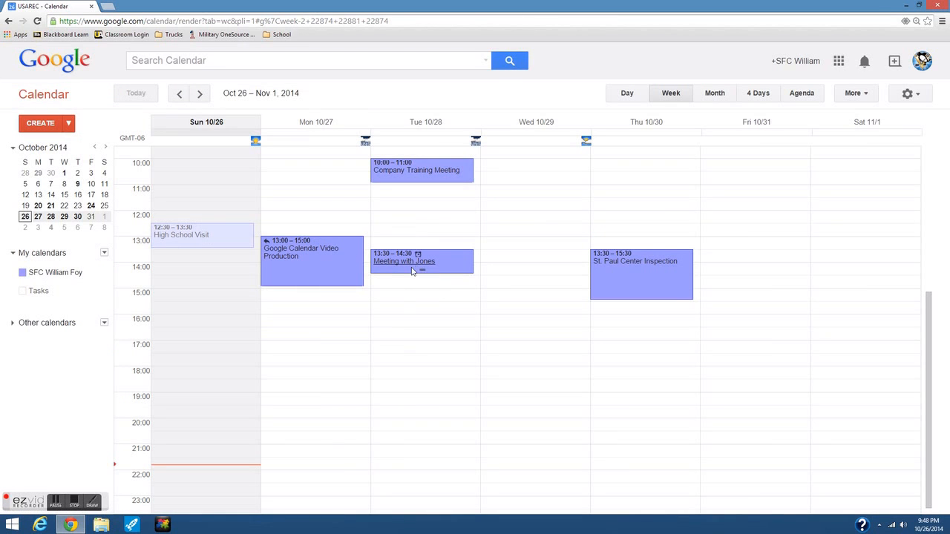
{"action": "scroll", "coordinate": [382, 281], "scroll_direction": "up", "scroll_amount": 3}
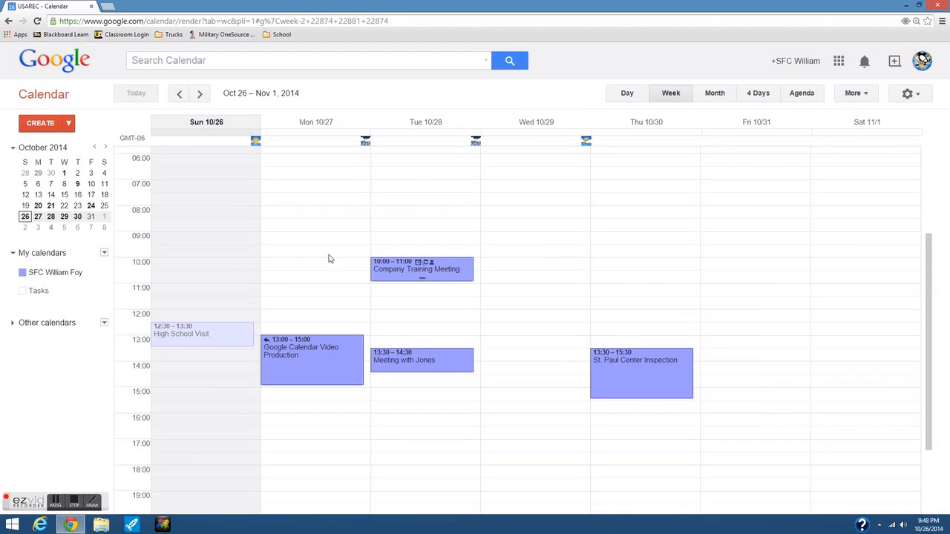
- Create a new event titled 'Physical Fitness & Hygiene'
{"action": "left_click", "coordinate": [39, 123]}
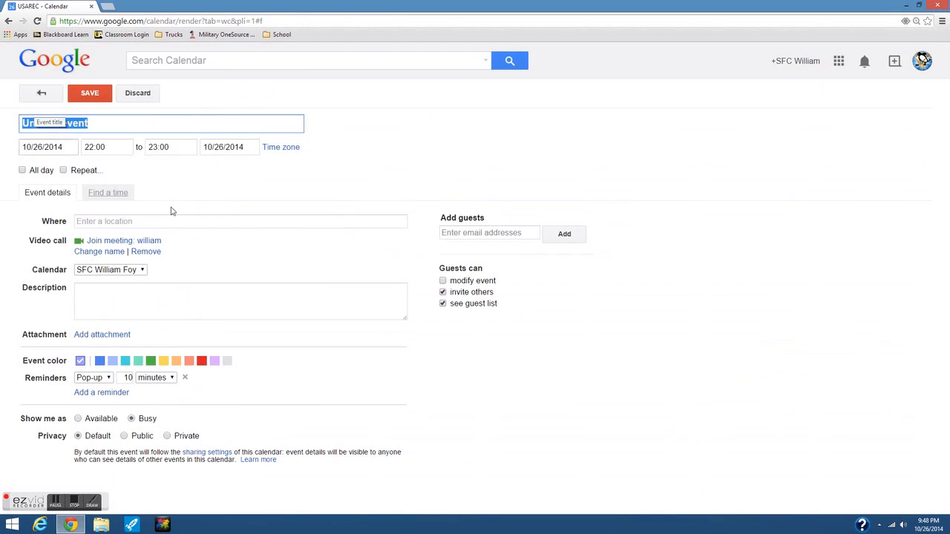
{"action": "type", "text": "P"}
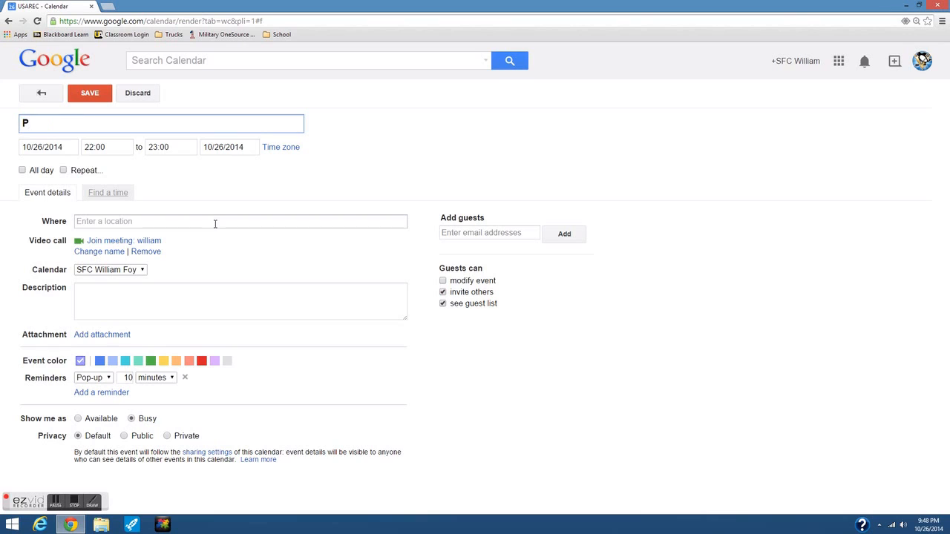
{"action": "type", "text": "hysical ness & Hygiene"}
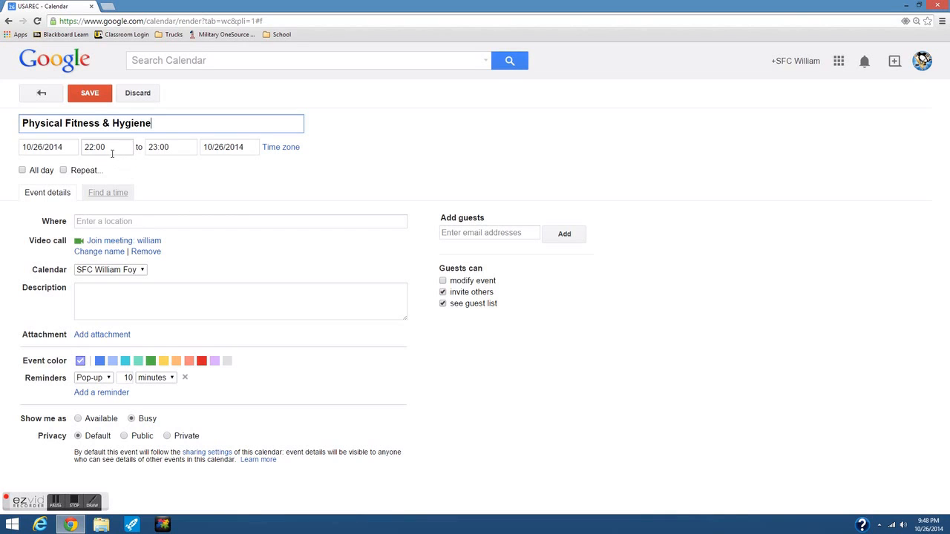
- Schedule it from 06:30 to 08:30 on 10/26 and turn on Repeat
{"action": "left_click", "coordinate": [111, 149]}
{"action": "left_click_drag", "start_coordinate": [128, 226], "coordinate": [129, 171]}
{"action": "scroll", "coordinate": [121, 208], "scroll_direction": "down", "scroll_amount": 2}
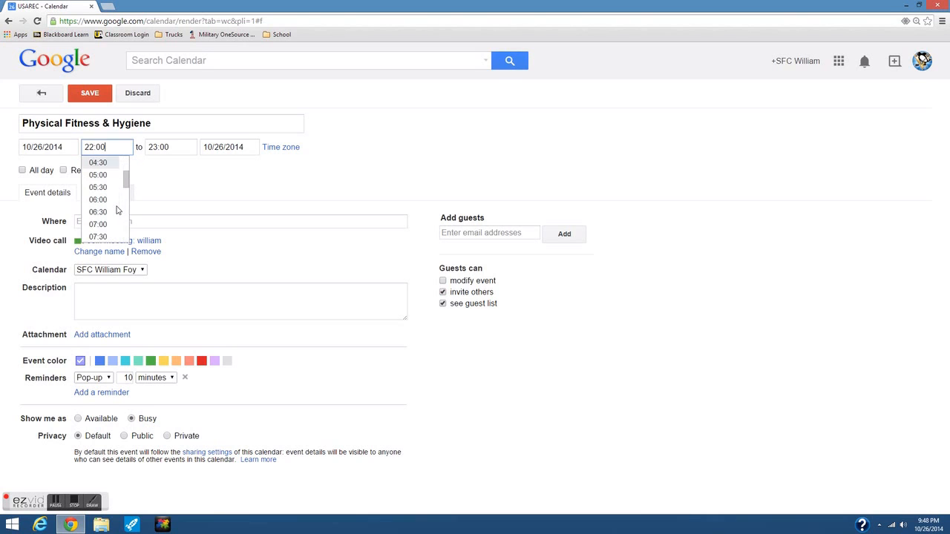
{"action": "left_click", "coordinate": [103, 163]}
{"action": "left_click", "coordinate": [172, 147]}
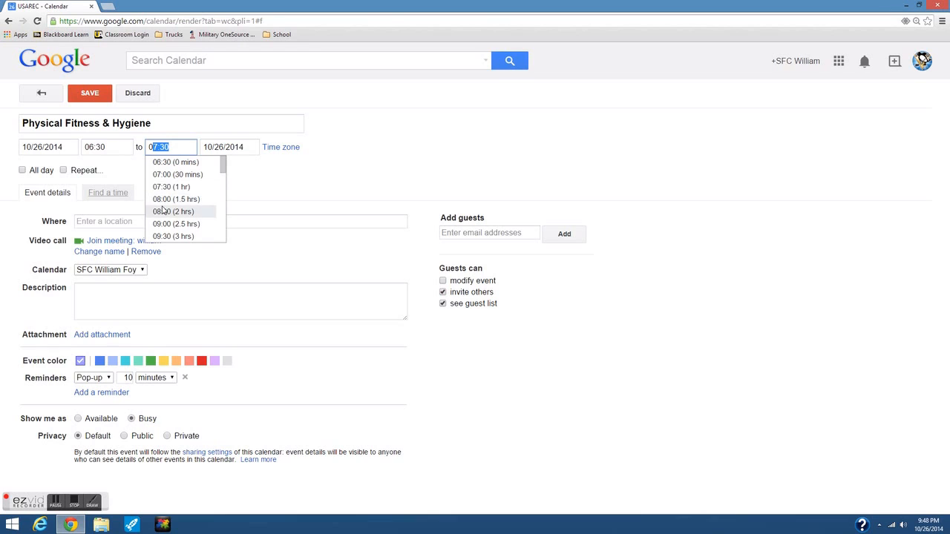
{"action": "left_click", "coordinate": [163, 212]}
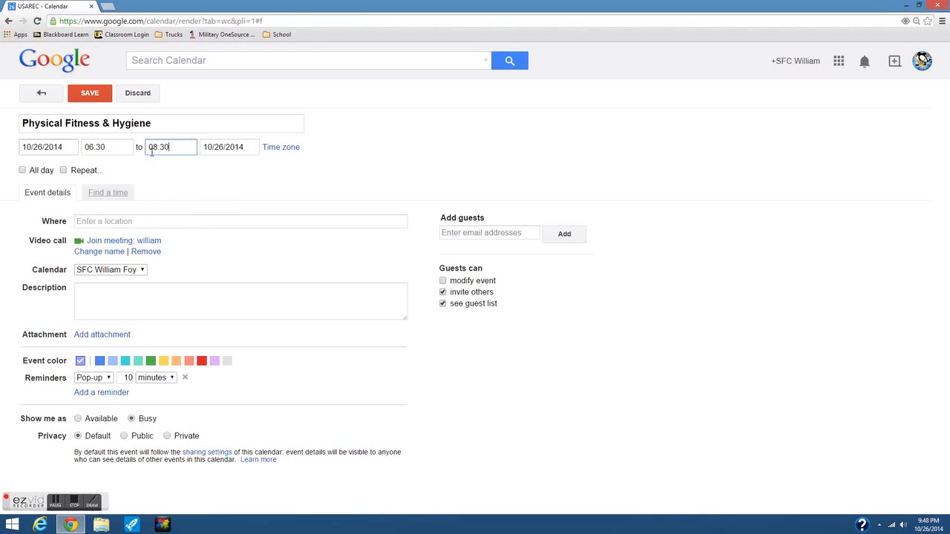
{"action": "left_click", "coordinate": [64, 170]}
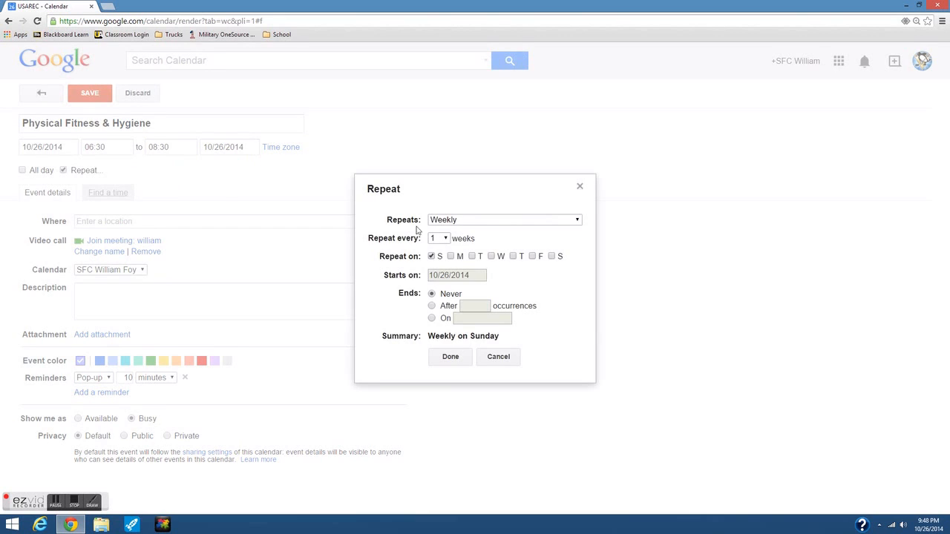
- Make the event repeat weekly on Monday through Friday only, excluding Saturday and Sunday
{"action": "left_click", "coordinate": [450, 256]}
{"action": "left_click", "coordinate": [472, 256]}
{"action": "left_click", "coordinate": [490, 256]}
{"action": "left_click", "coordinate": [512, 256]}
{"action": "left_click", "coordinate": [533, 256]}
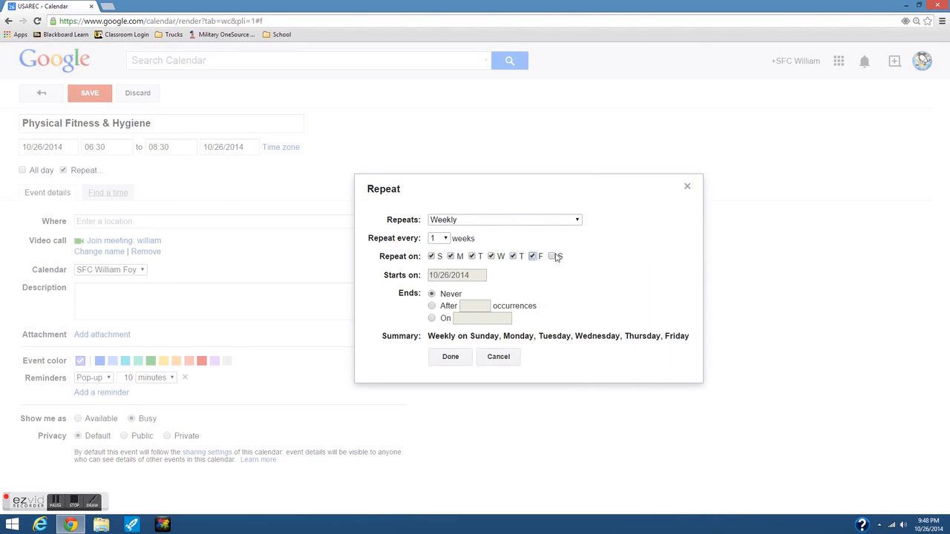
{"action": "left_click", "coordinate": [551, 257]}
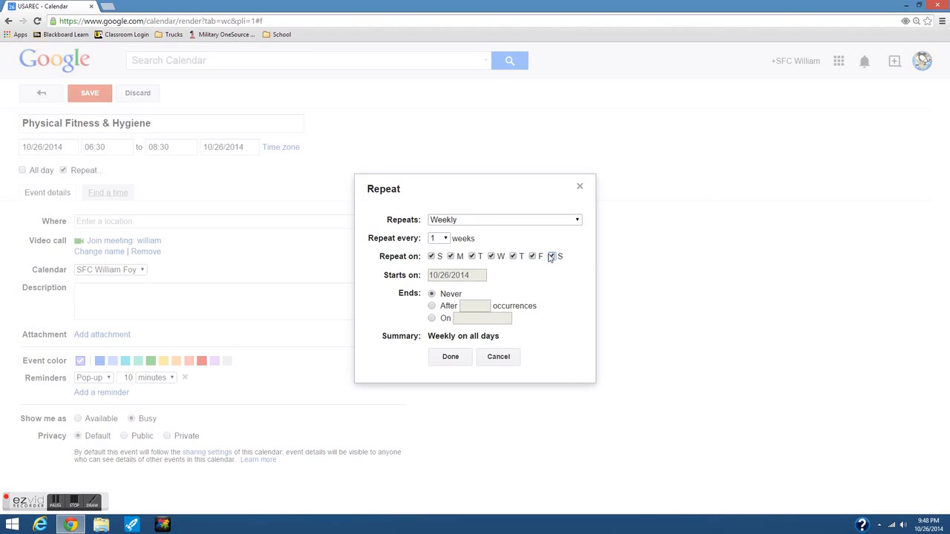
{"action": "left_click", "coordinate": [552, 256]}
{"action": "left_click", "coordinate": [431, 257]}
{"action": "left_click", "coordinate": [451, 362]}
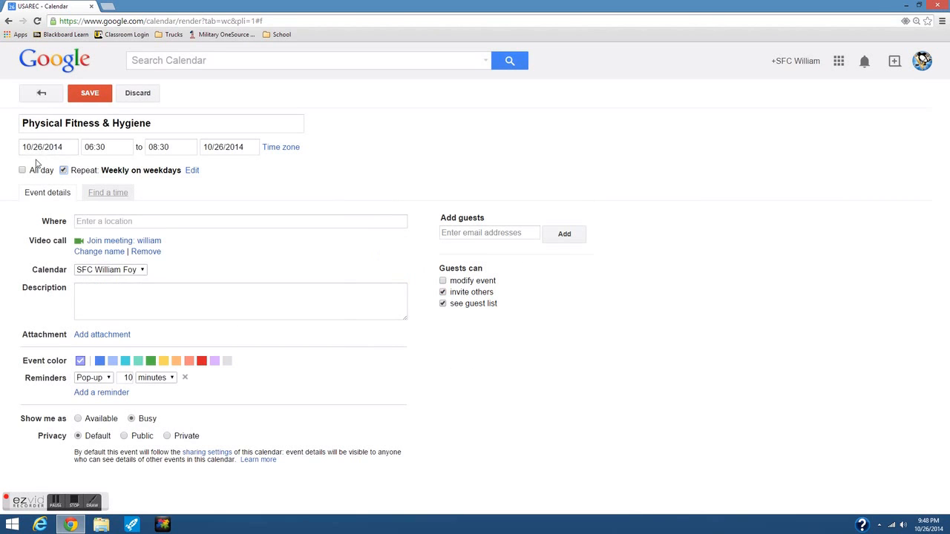
- Set the location to the LA Fitness on University Avenue West
{"action": "left_click", "coordinate": [130, 223]}
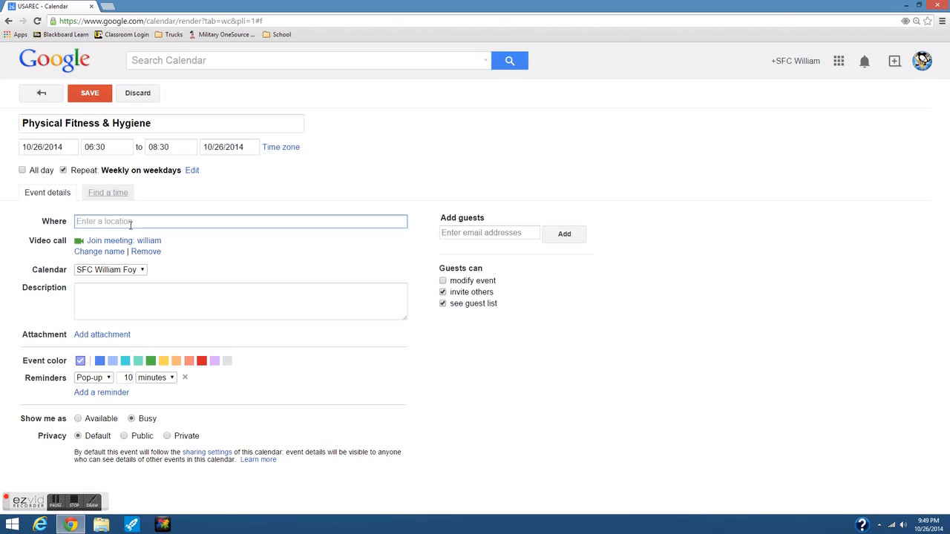
{"action": "type", "text": "LA Fitne"}
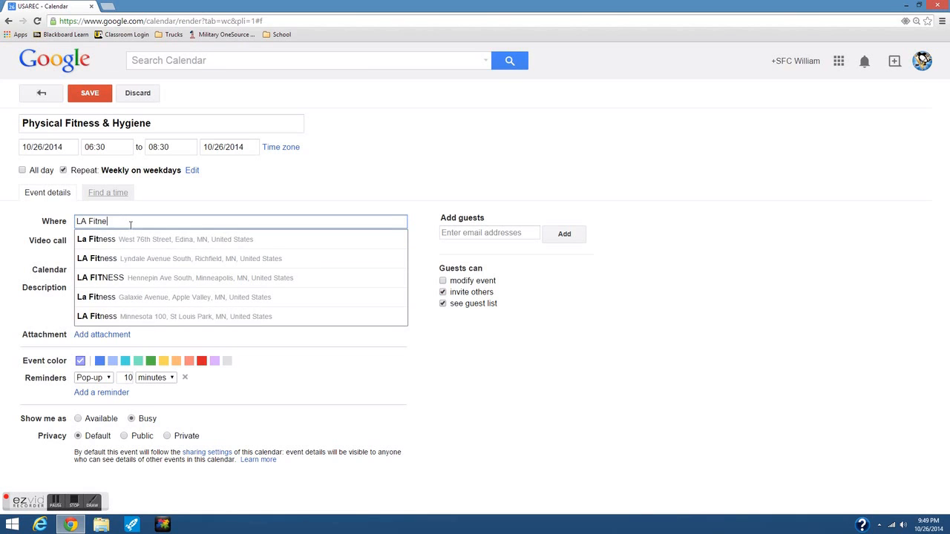
{"action": "type", "text": "ss St"}
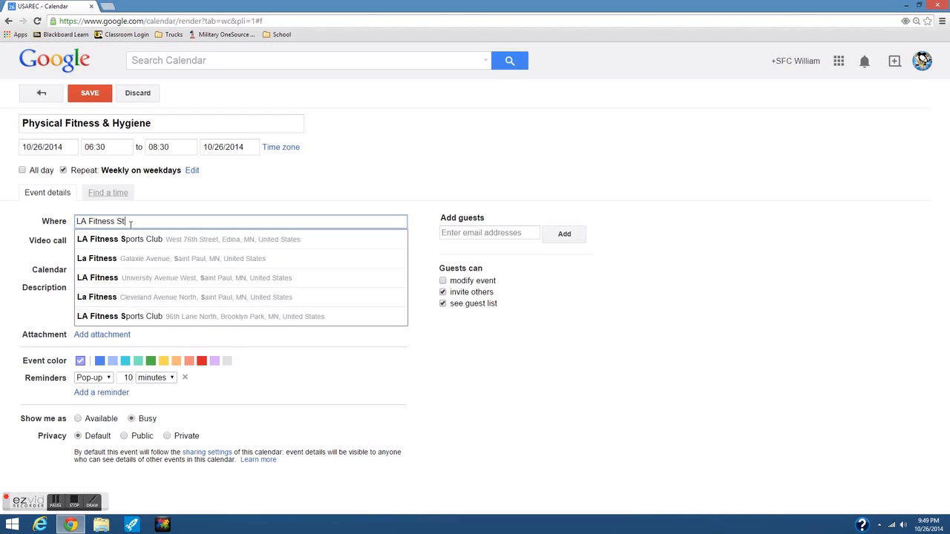
{"action": "left_click", "coordinate": [166, 265]}
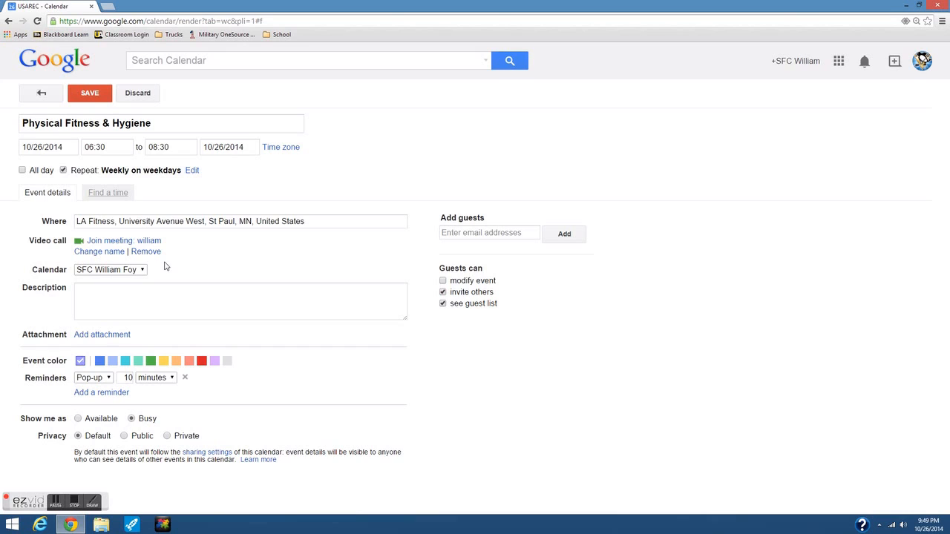
- Add description 'PT & Hygiene', remove the pop-up reminder, and save the recurring event
{"action": "left_click", "coordinate": [131, 297]}
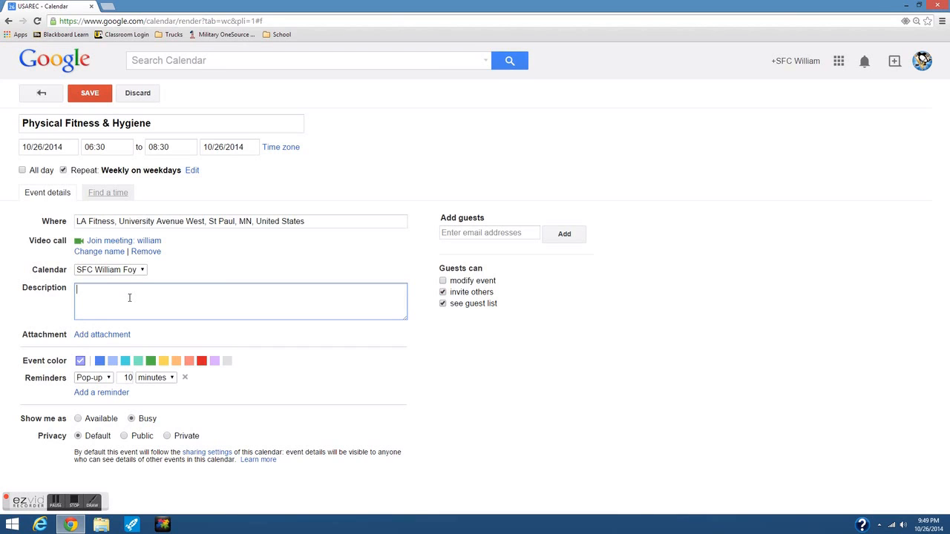
{"action": "key", "text": "BackSpace"}
{"action": "key", "text": "BackSpace"}
{"action": "type", "text": "PT & Hygiene"}
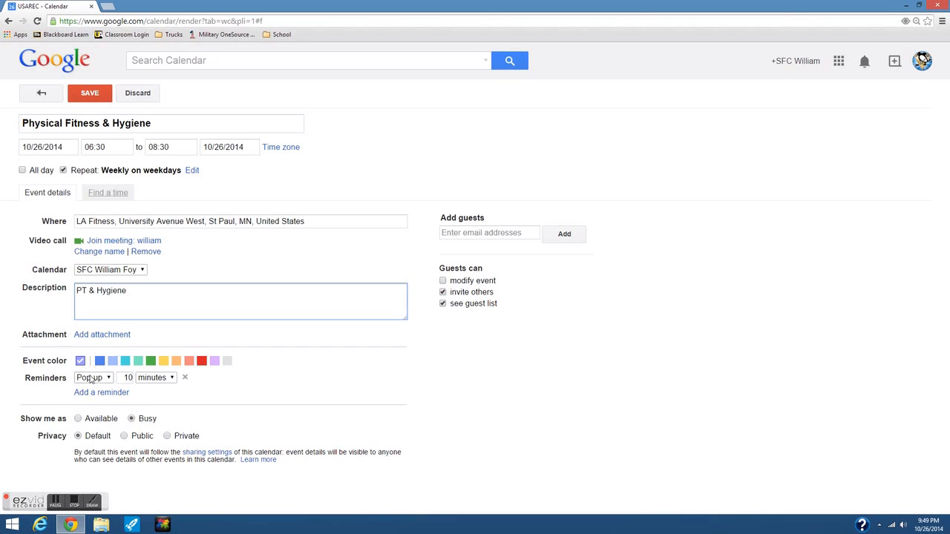
{"action": "left_click", "coordinate": [186, 379]}
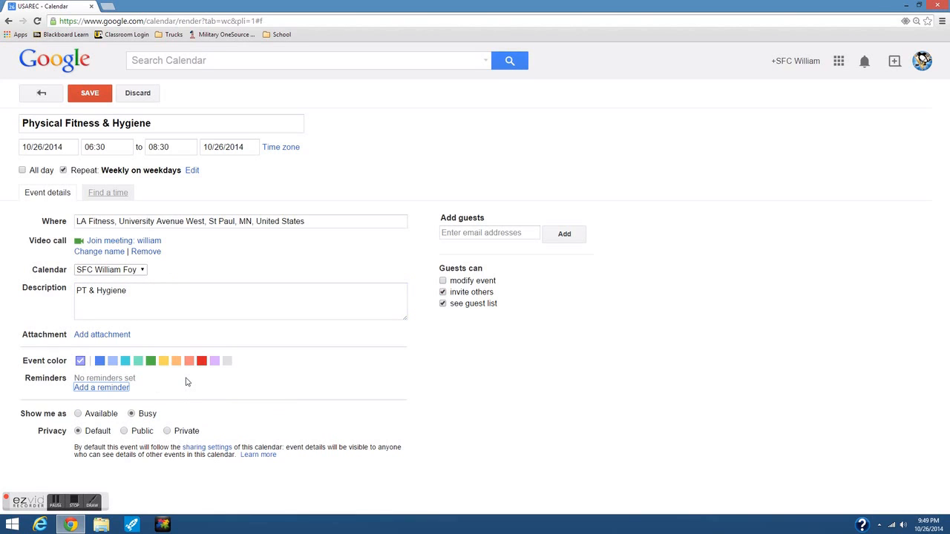
{"action": "left_click", "coordinate": [89, 93]}
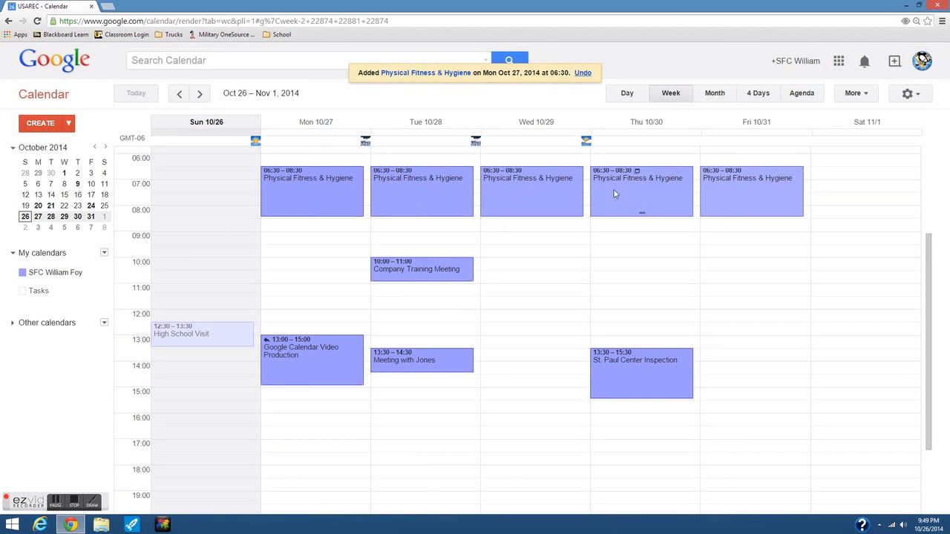
{"action": "left_click", "coordinate": [199, 97]}
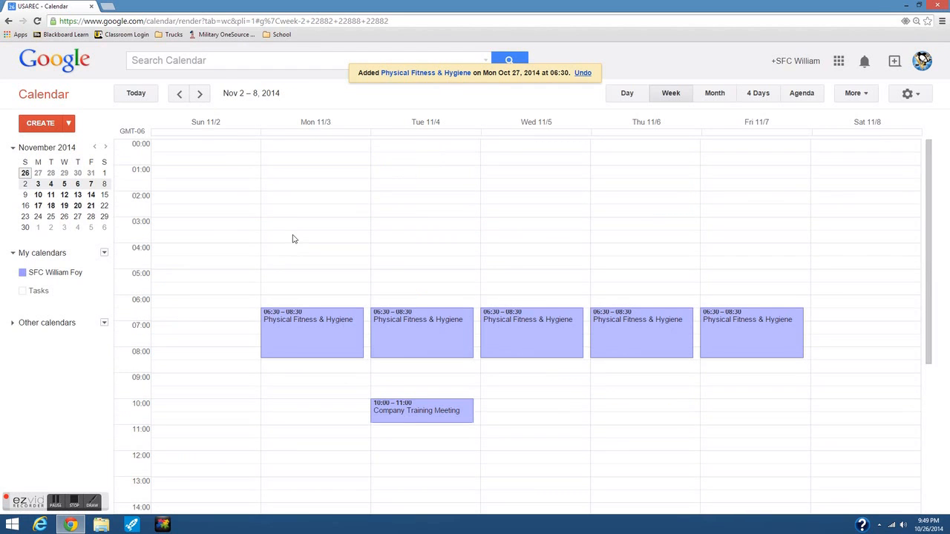
{"action": "left_click", "coordinate": [180, 95]}
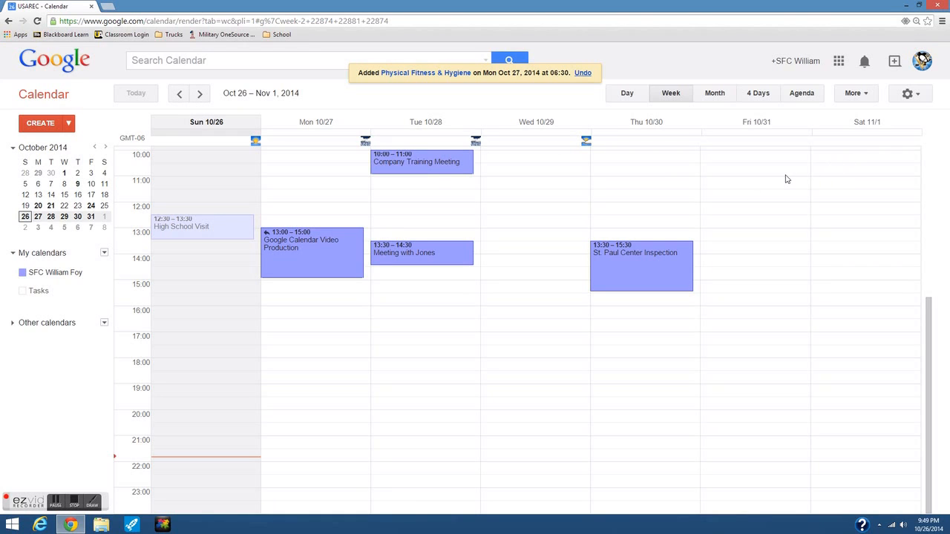
- Switch to Agenda view, expand and collapse the Oct 28 forecast, and open the Other calendars menu
{"action": "left_click", "coordinate": [806, 97]}
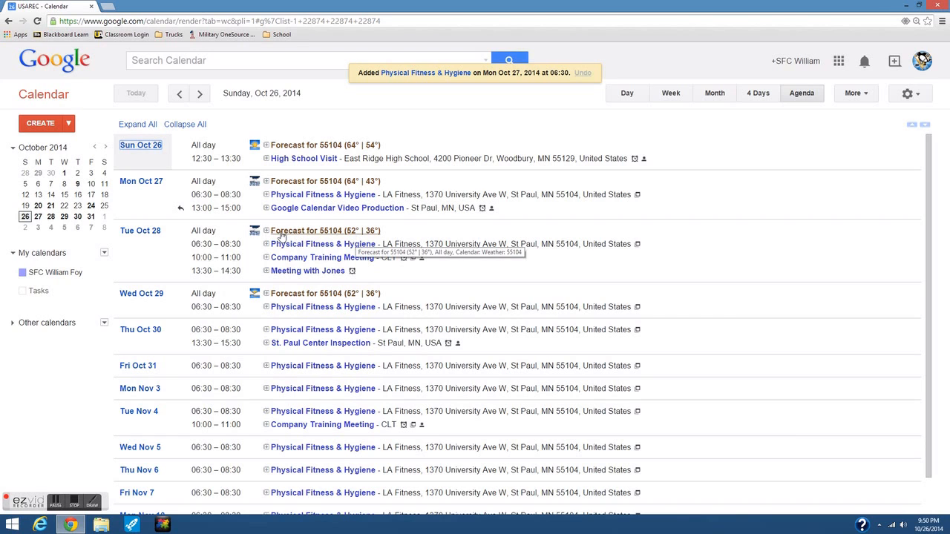
{"action": "left_click", "coordinate": [255, 232]}
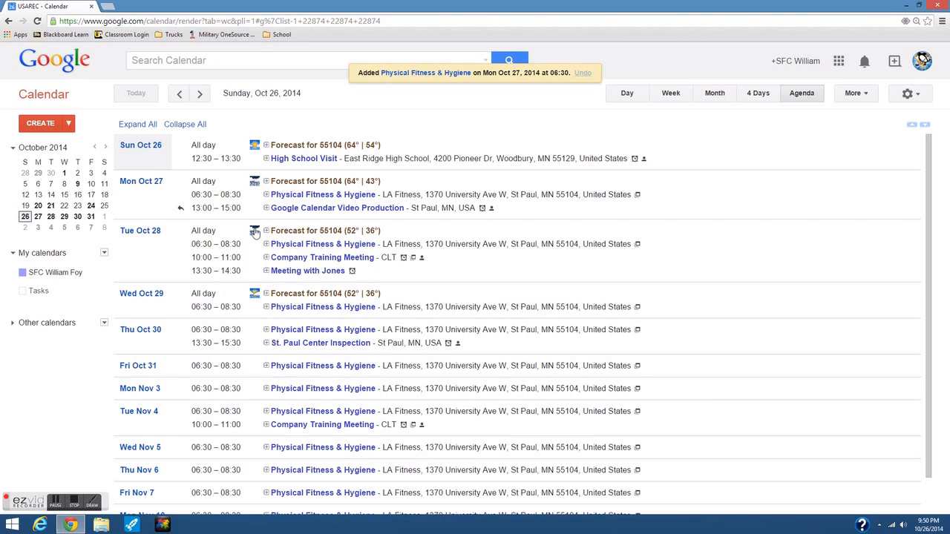
{"action": "left_click", "coordinate": [276, 233]}
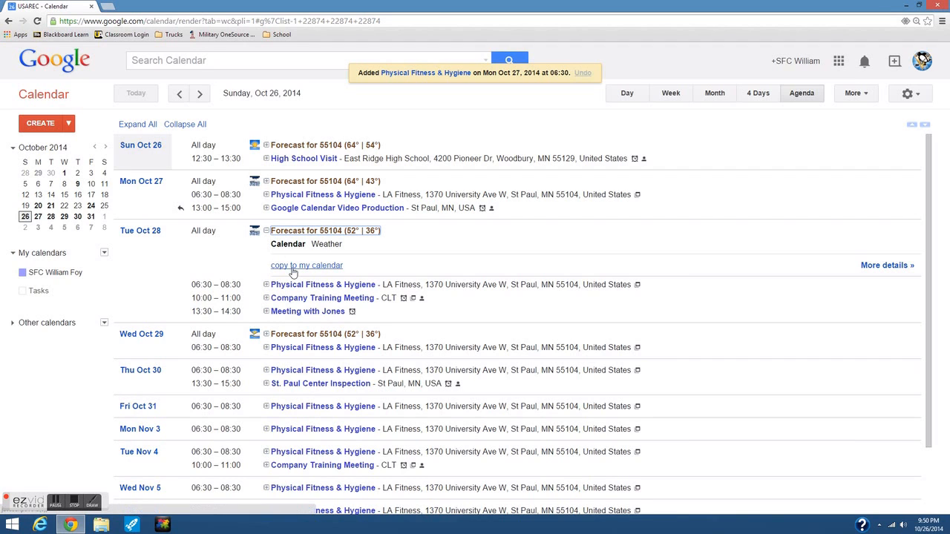
{"action": "left_click", "coordinate": [267, 231]}
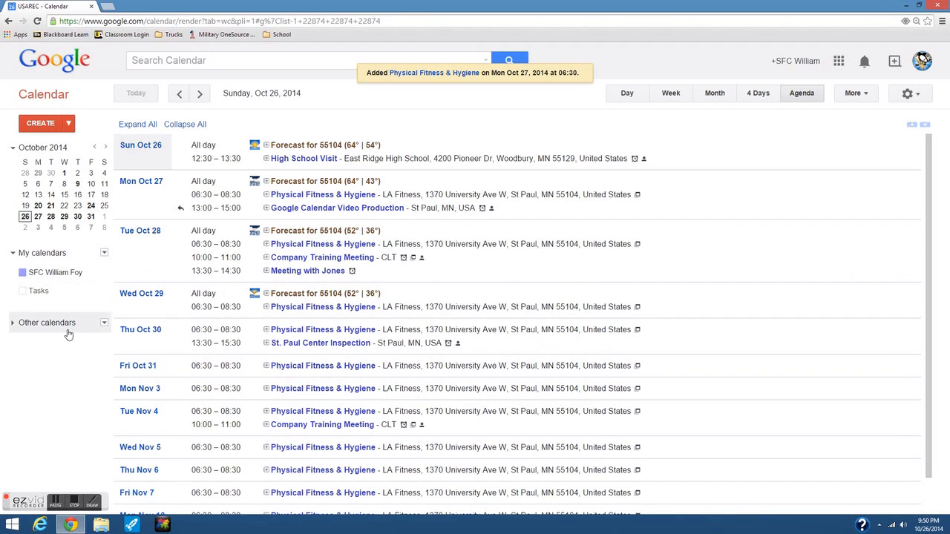
{"action": "left_click", "coordinate": [104, 324]}
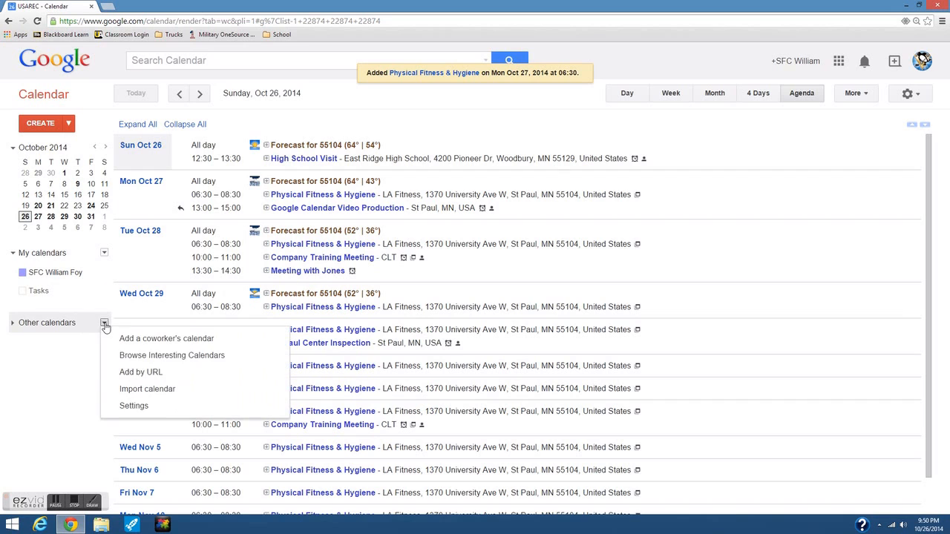
- Subscribe to the Pittsburgh Penguins calendar under Sports > Hockey > NHL and return to the calendar
{"action": "left_click", "coordinate": [136, 356]}
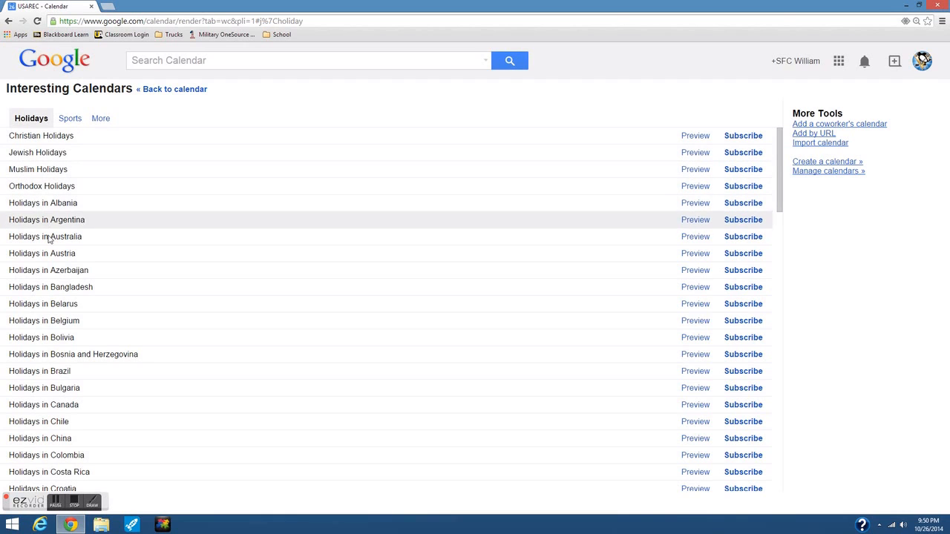
{"action": "left_click", "coordinate": [70, 121]}
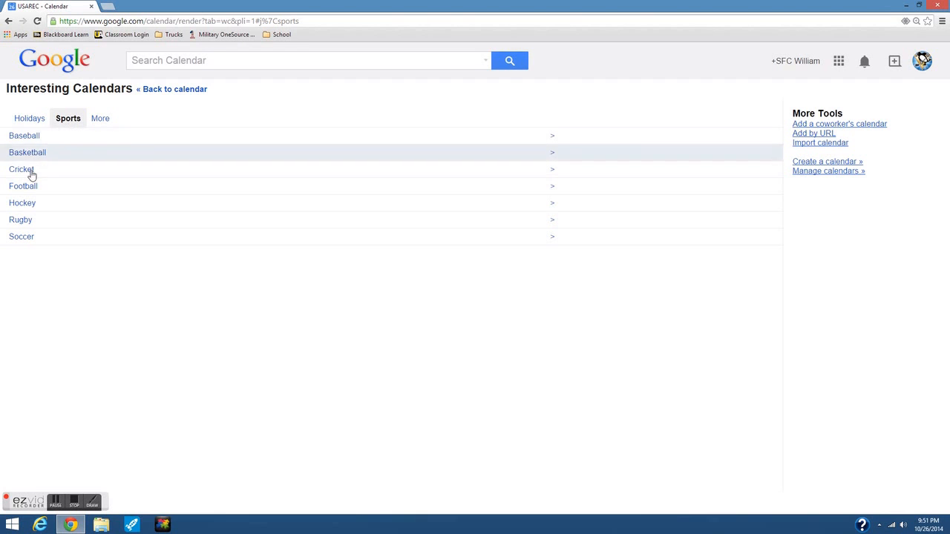
{"action": "left_click", "coordinate": [21, 203]}
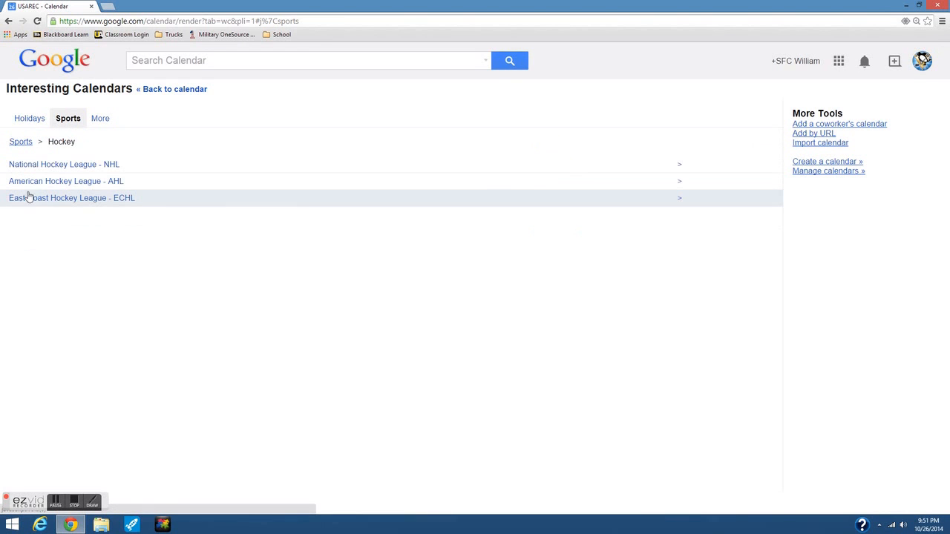
{"action": "left_click", "coordinate": [51, 169]}
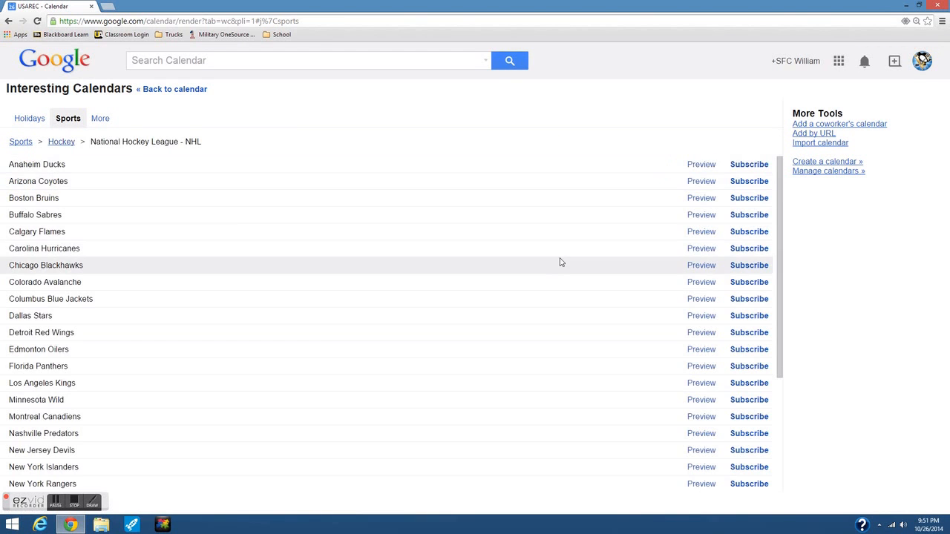
{"action": "scroll", "coordinate": [579, 304], "scroll_direction": "down", "scroll_amount": 3}
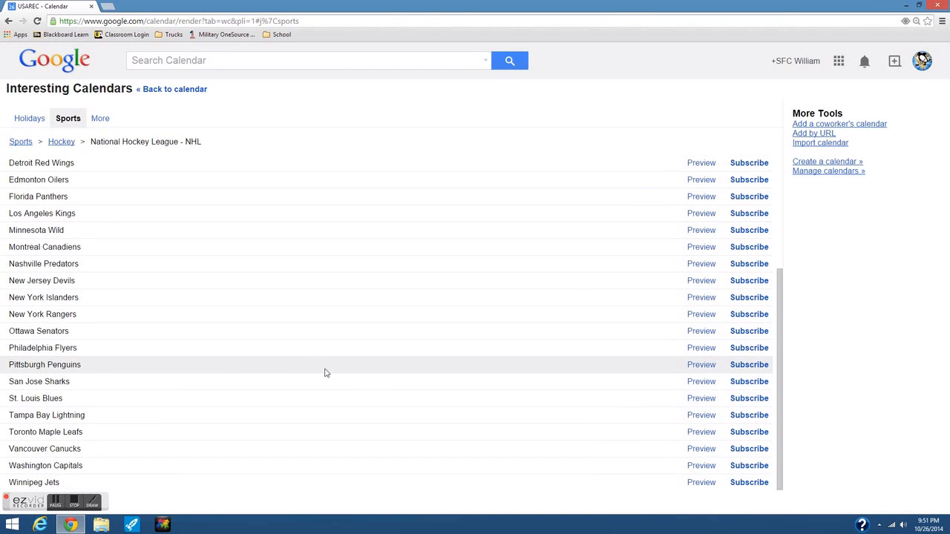
{"action": "left_click", "coordinate": [745, 366]}
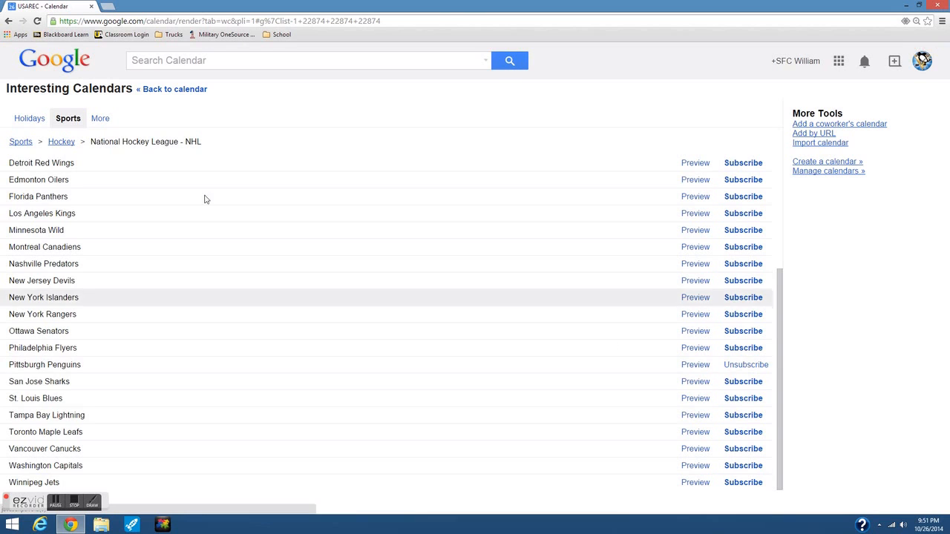
{"action": "left_click", "coordinate": [149, 90]}
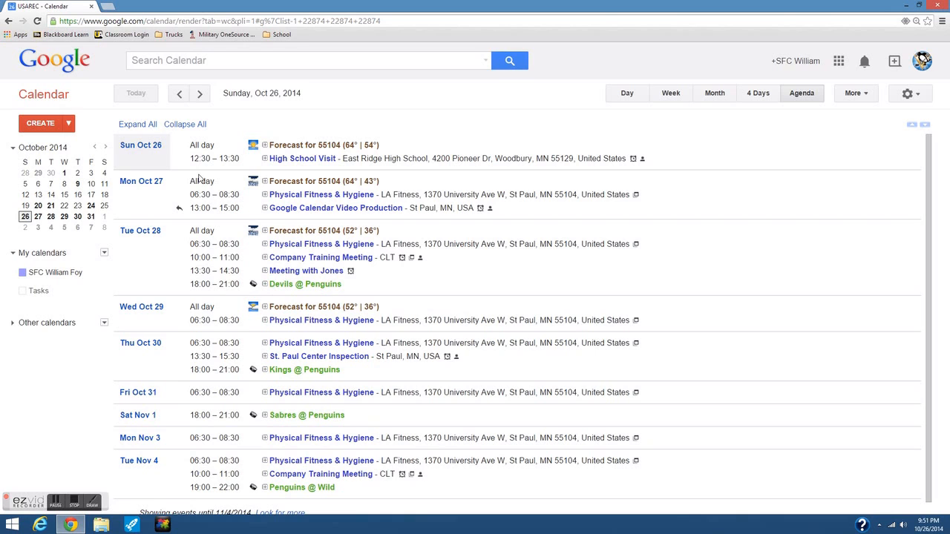
{"action": "left_click", "coordinate": [758, 94]}
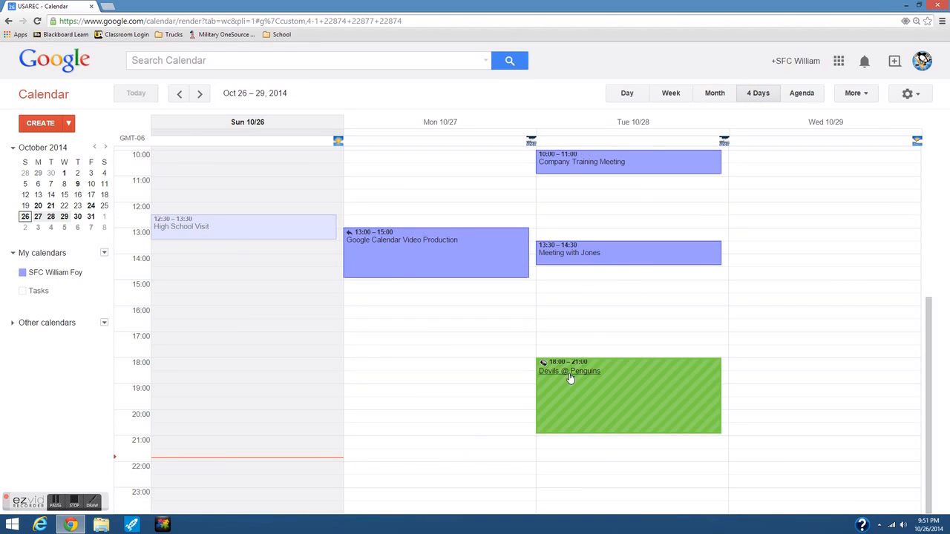
{"action": "left_click", "coordinate": [669, 94]}
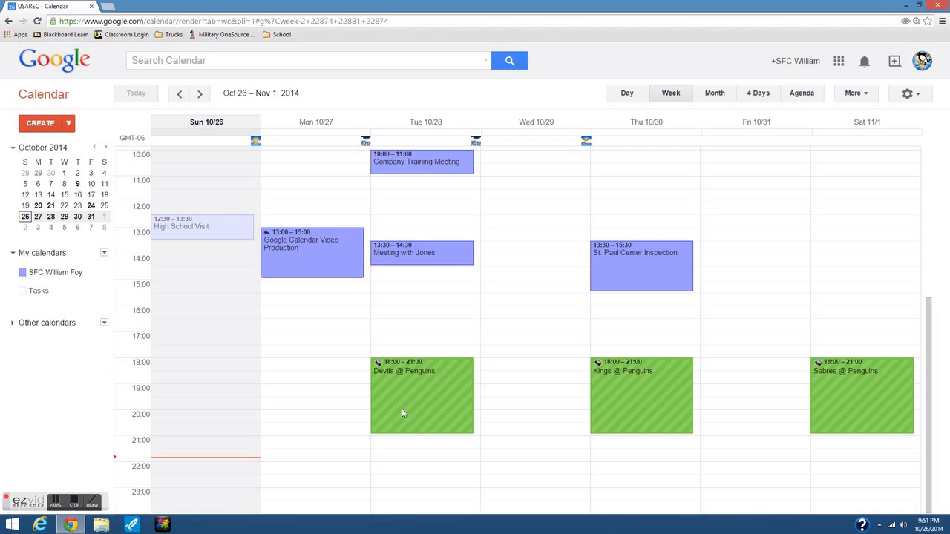
{"action": "left_click", "coordinate": [176, 94]}
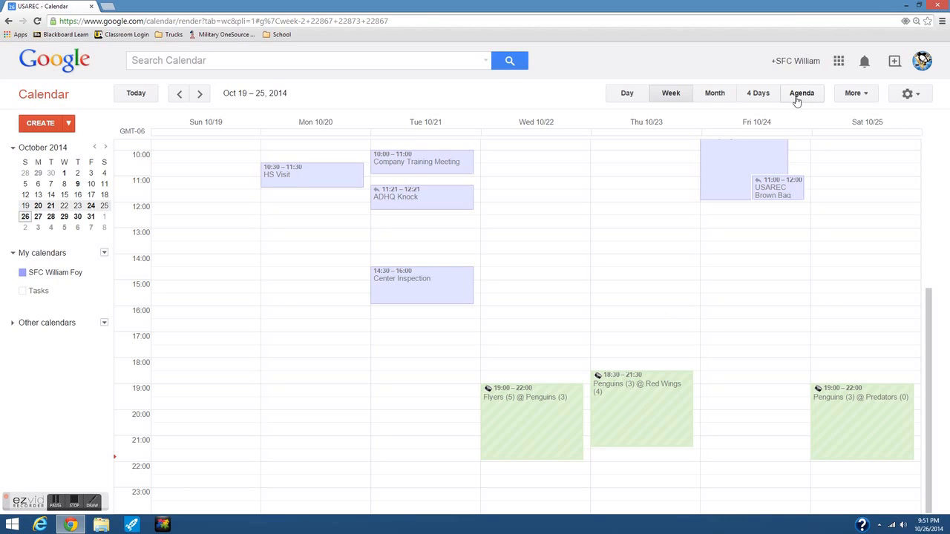
{"action": "scroll", "coordinate": [546, 211], "scroll_direction": "up", "scroll_amount": 5}
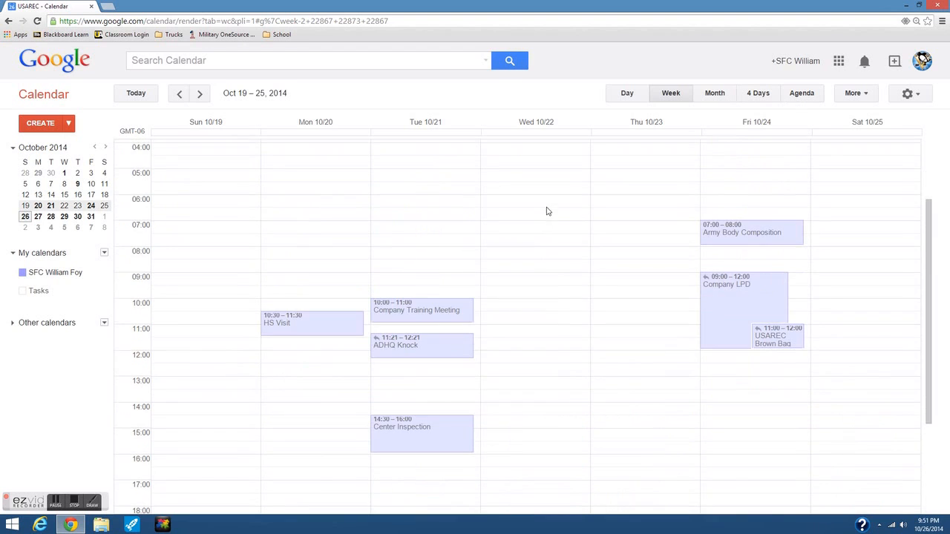
{"action": "left_click", "coordinate": [199, 96]}
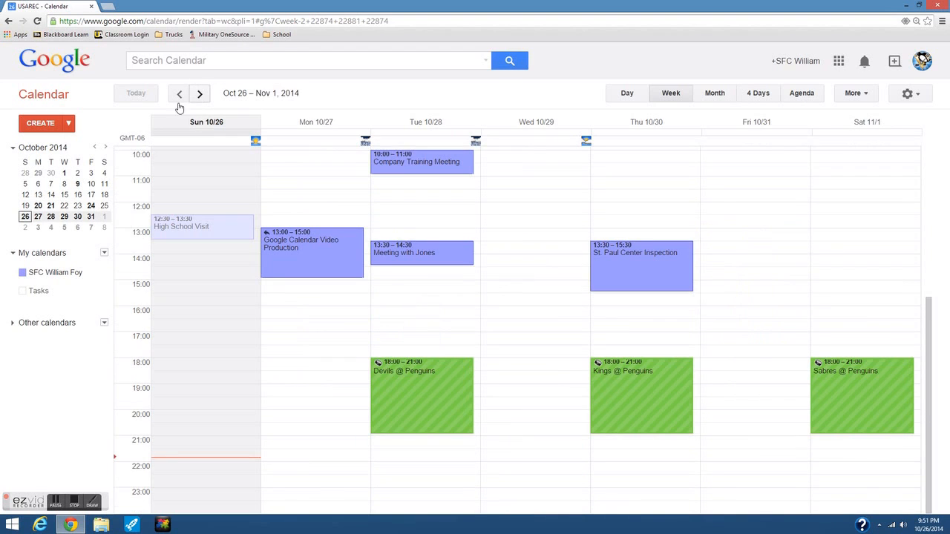
{"action": "left_click", "coordinate": [69, 123]}
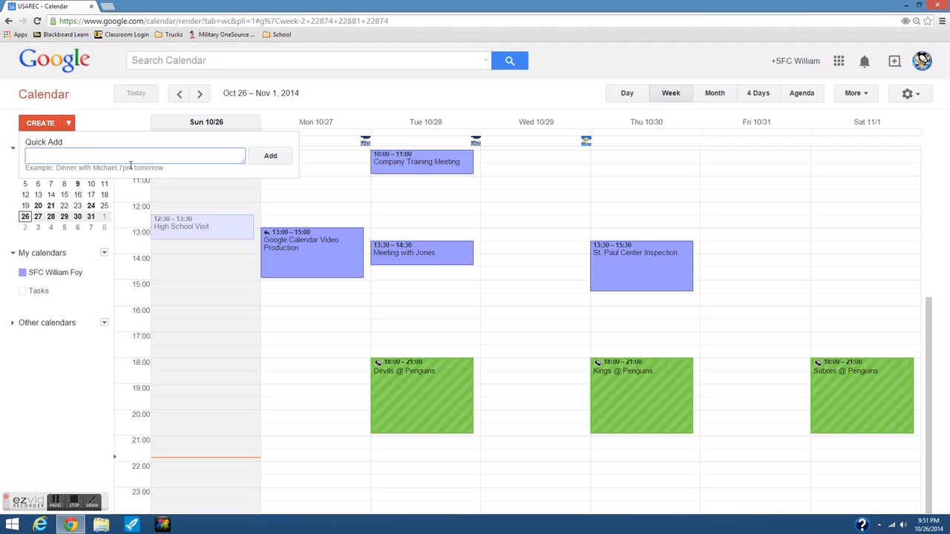
{"action": "left_click", "coordinate": [810, 96]}
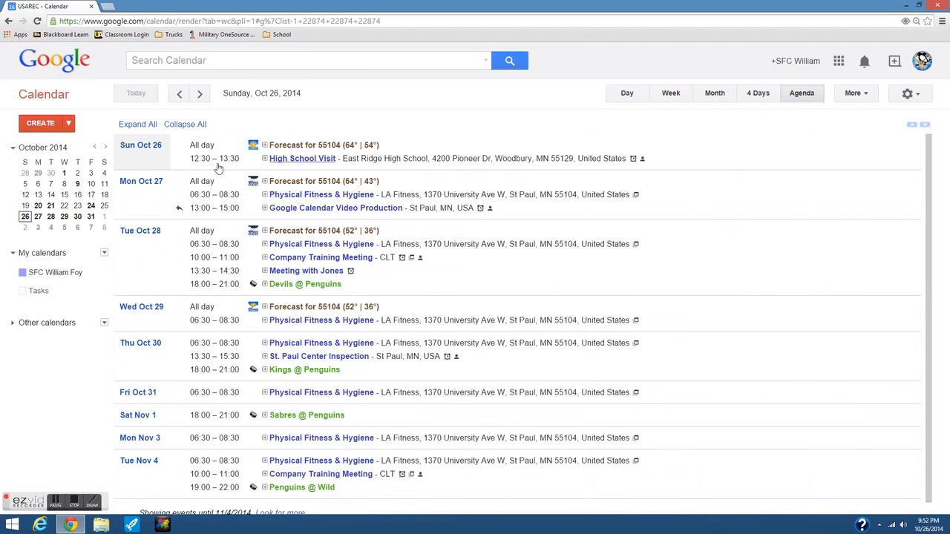